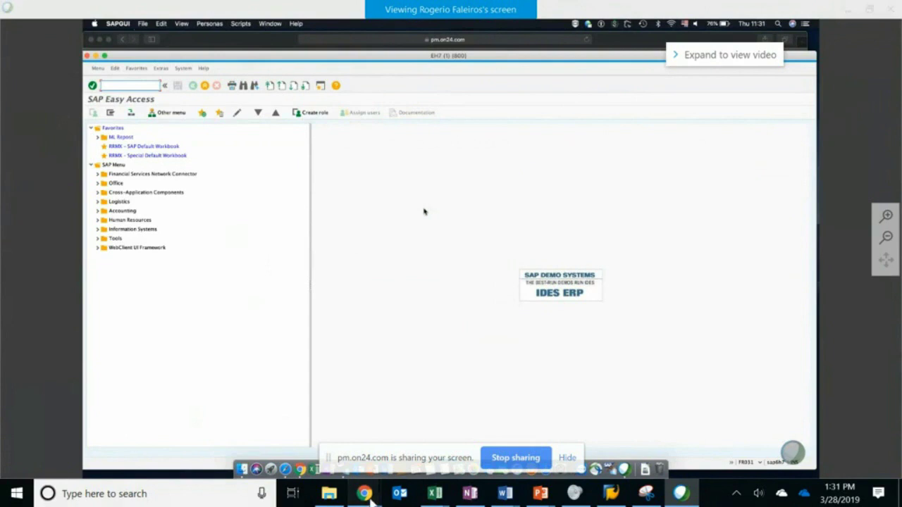
- Post 'yes' in the ON24 Presentation Manager team chat and return to the shared SAP screen
mouse_move(364, 493)
click(325, 439)
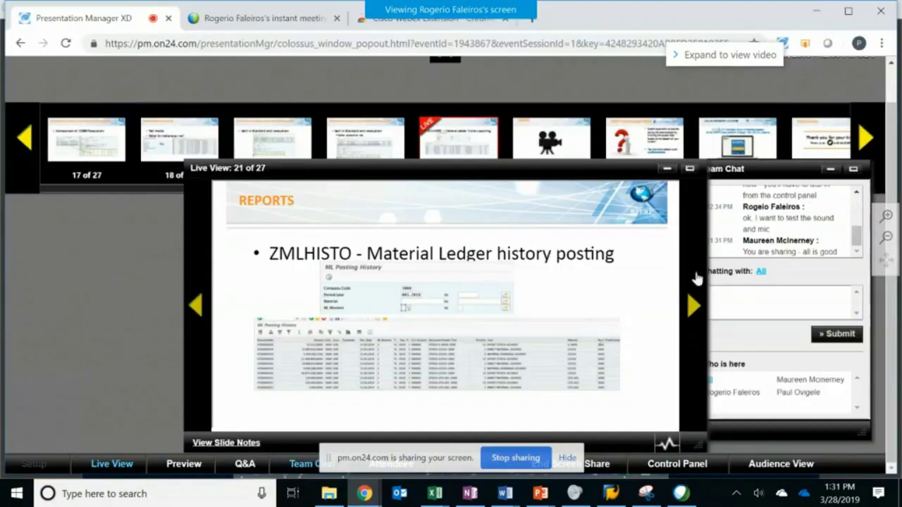
click(742, 298)
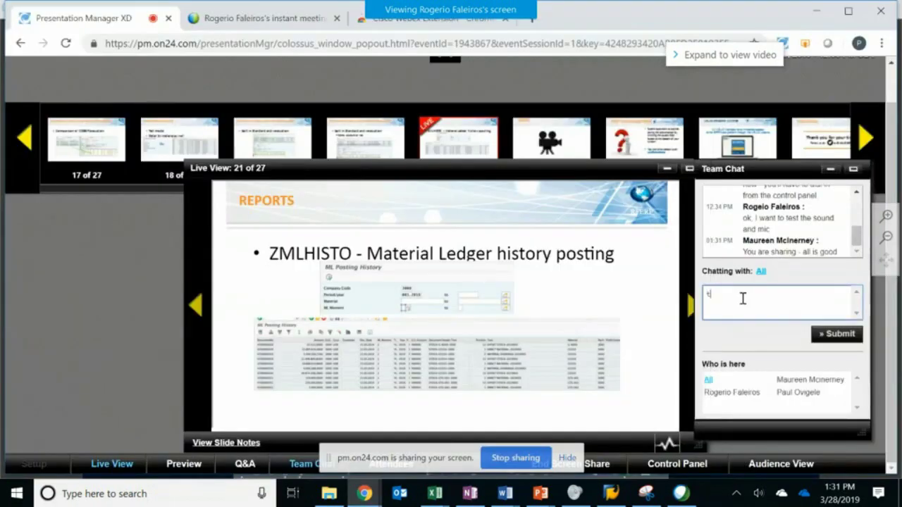
text(yes)
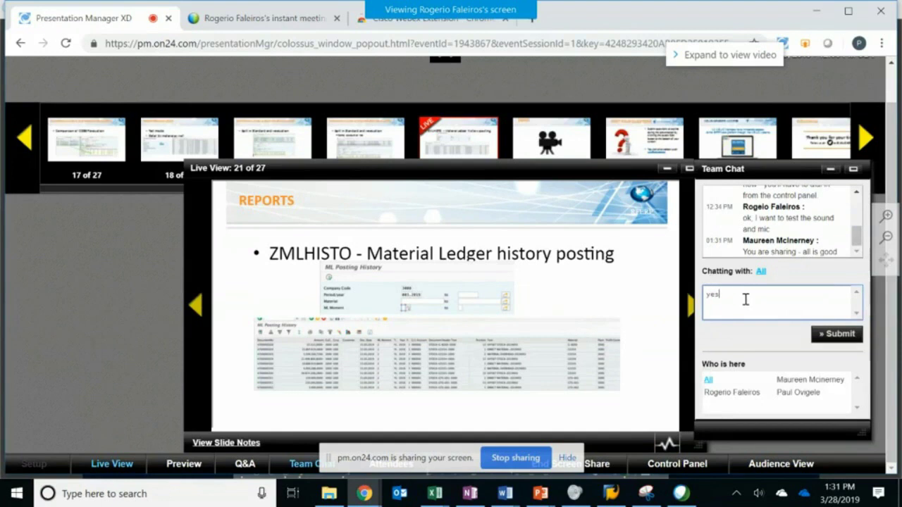
click(839, 334)
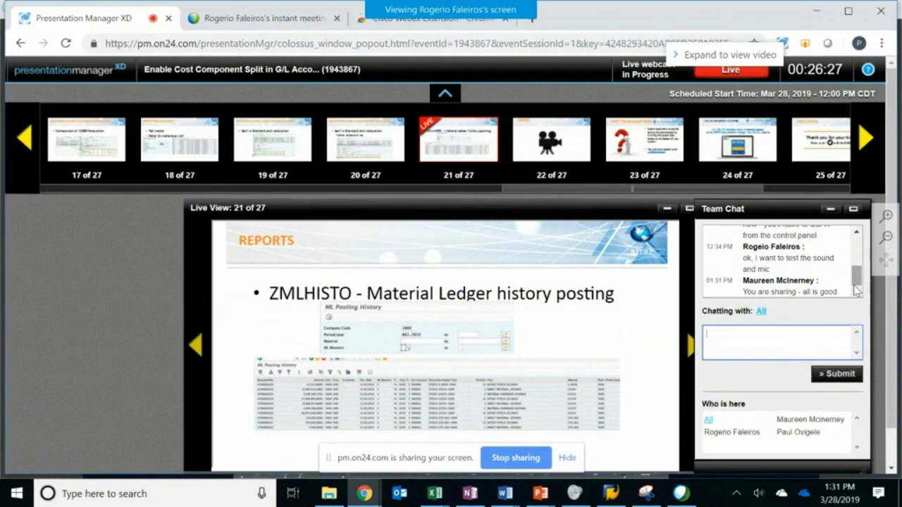
scroll(857, 290, down, 1)
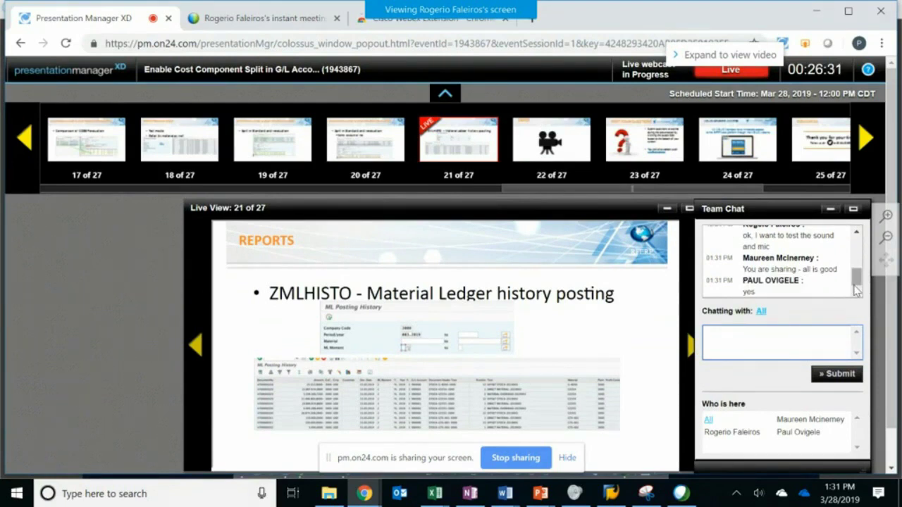
click(681, 494)
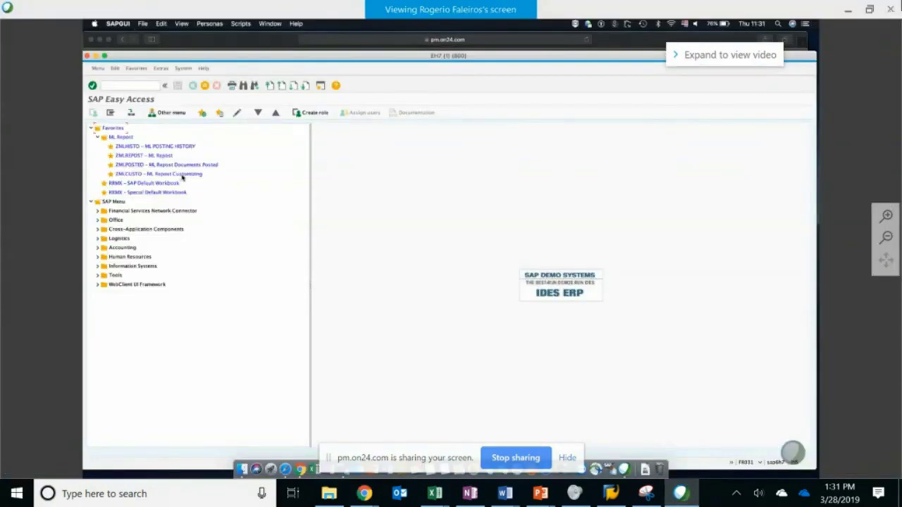
- Open the ZMLCUSTO COGS reposting table, check the ML Moment and CC options, and narrow the CC column
double_click(182, 175)
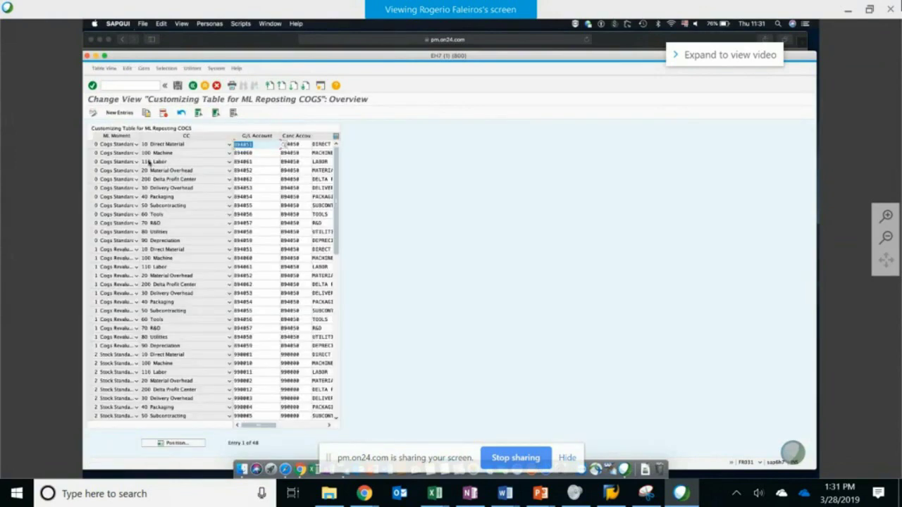
click(125, 146)
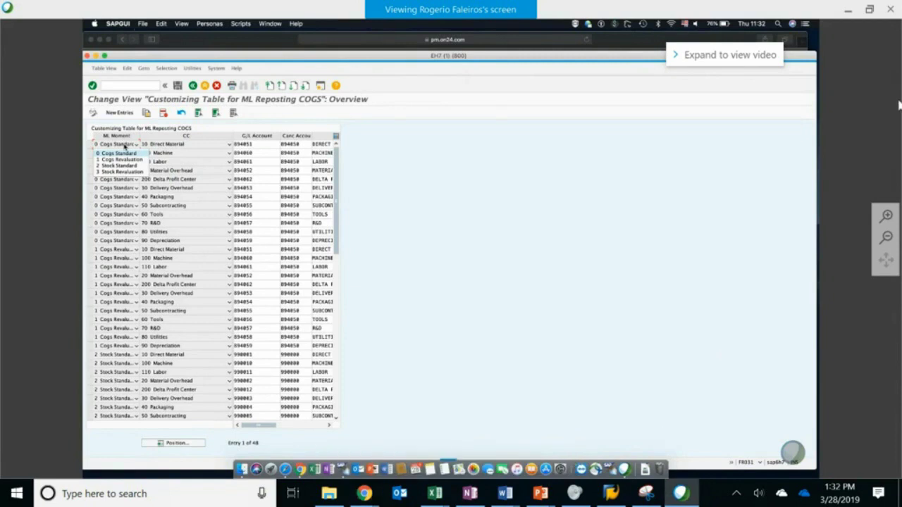
click(222, 144)
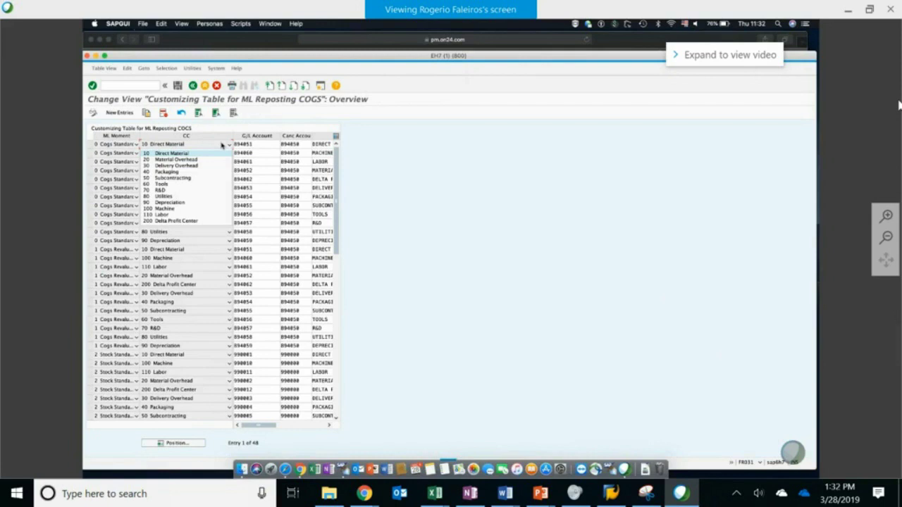
click(248, 145)
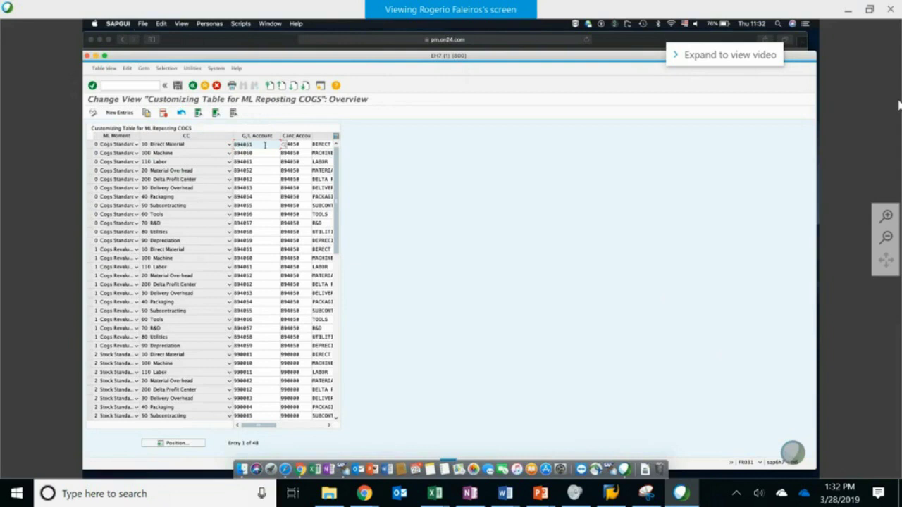
drag(234, 135, 206, 137)
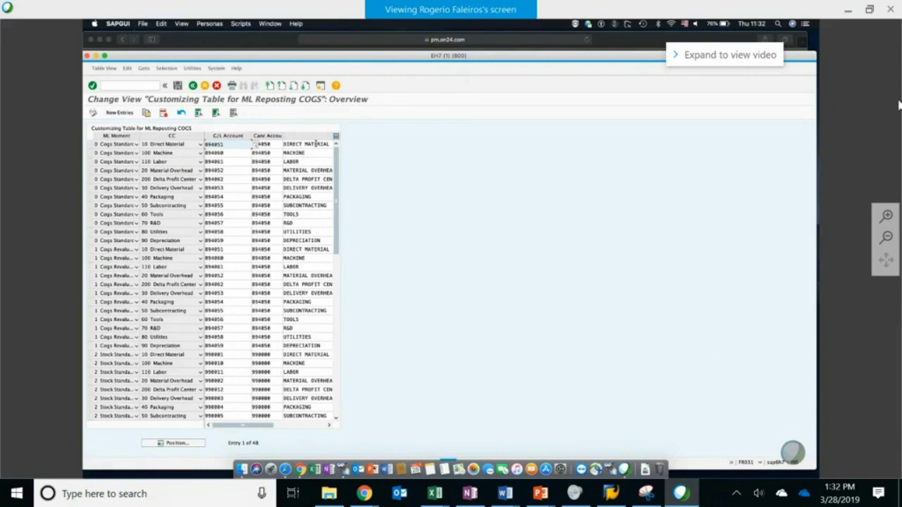
click(131, 84)
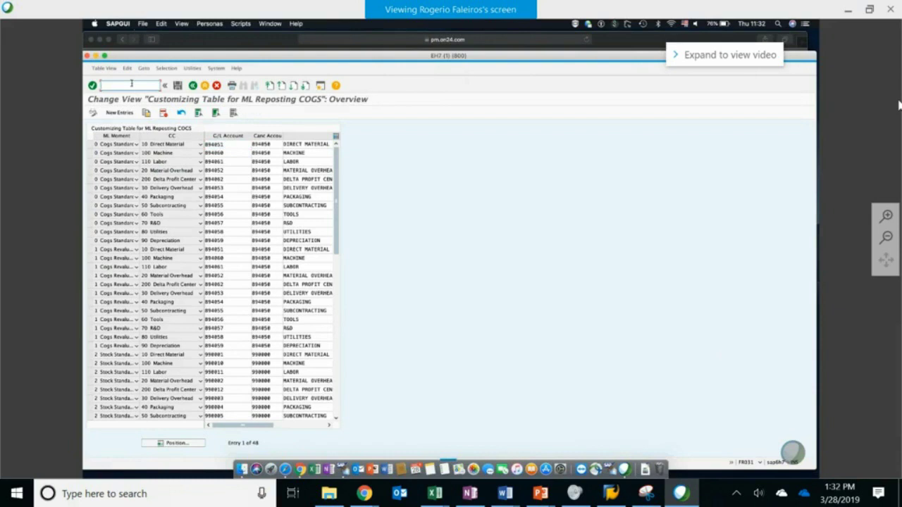
text(/n)
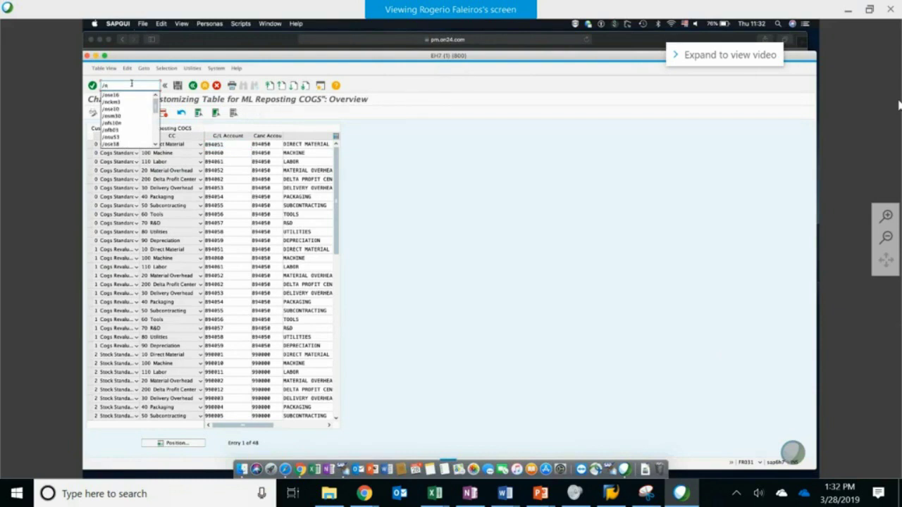
text(se16)
key(Return)
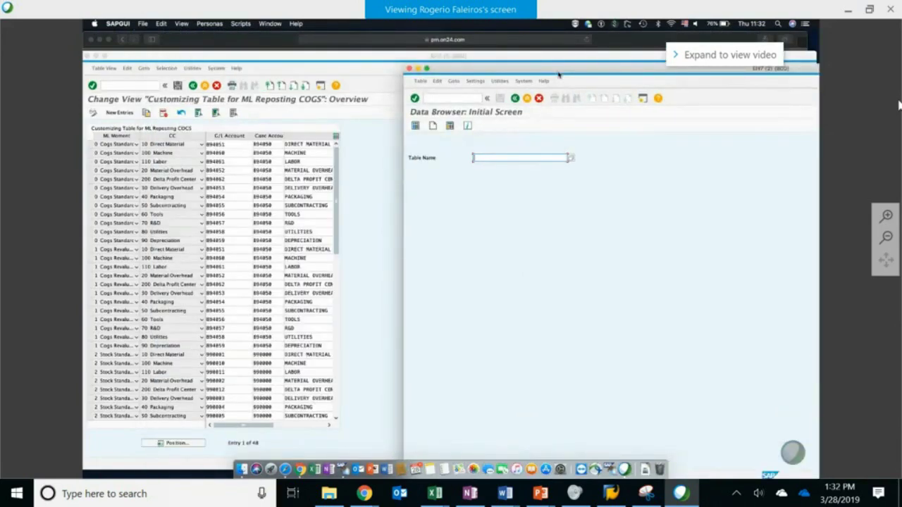
text(ckmlckev)
key(Return)
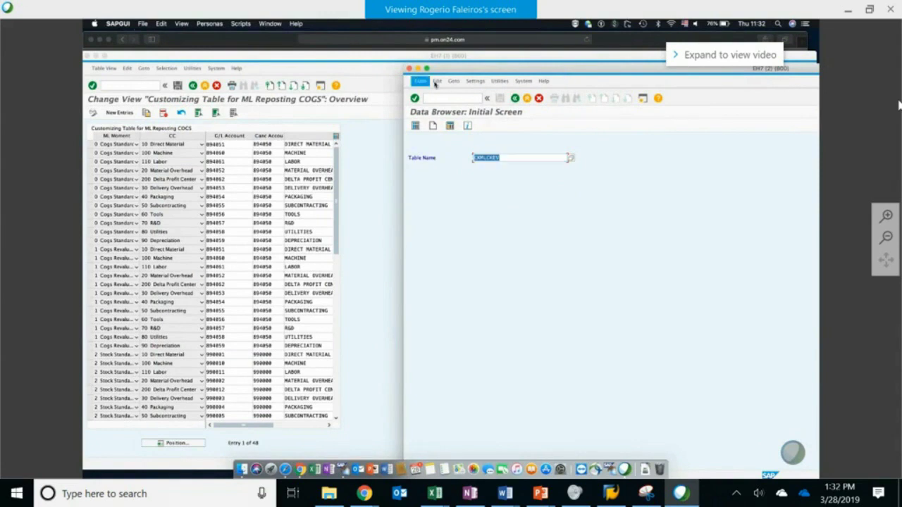
click(515, 98)
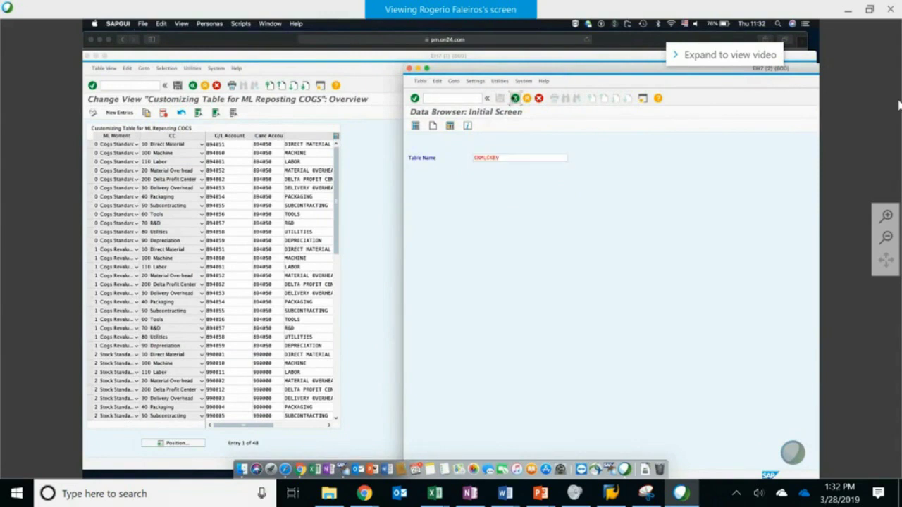
click(385, 150)
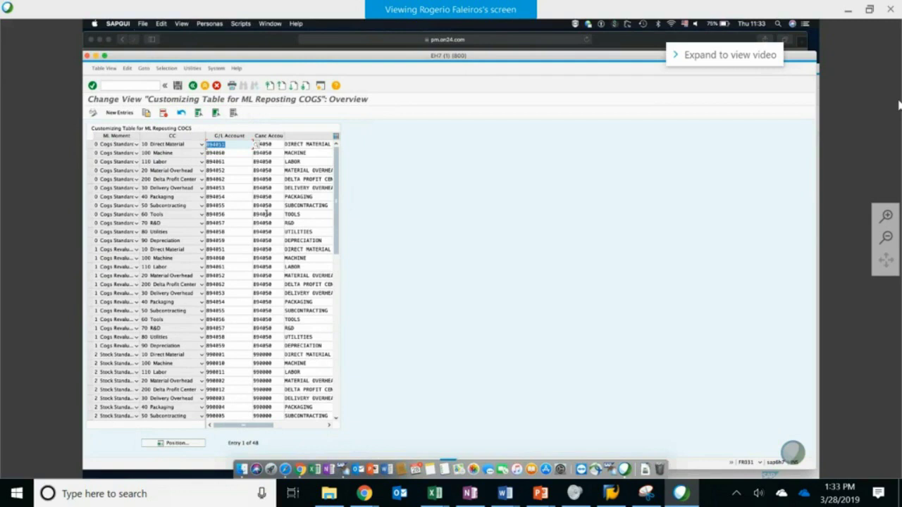
- Select the first Cogs Standard Direct Material entry and go back to SAP Easy Access
click(89, 144)
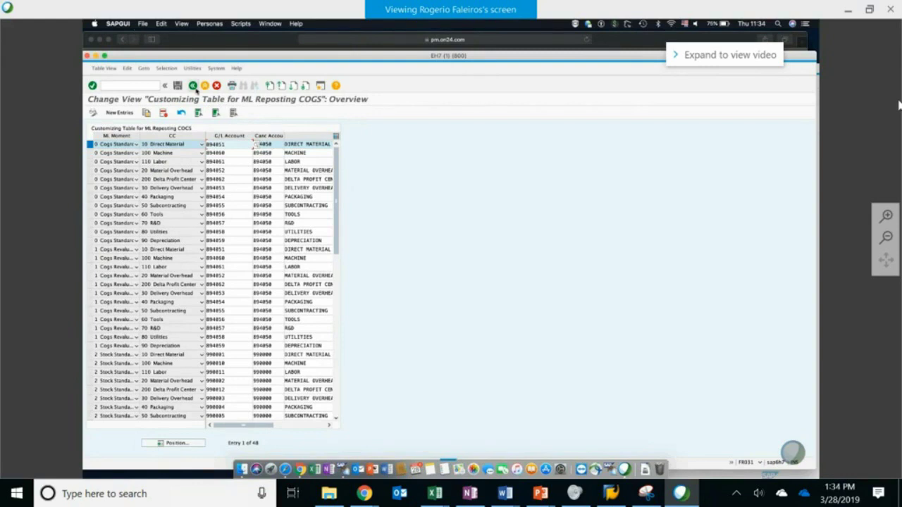
click(193, 86)
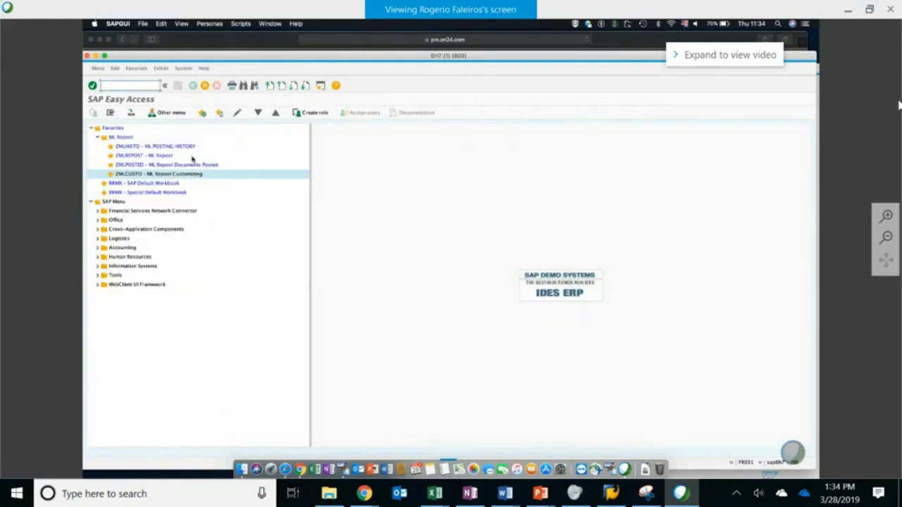
- Test-run the ZMLREPOST program for company code 3000, period 032019
click(163, 156)
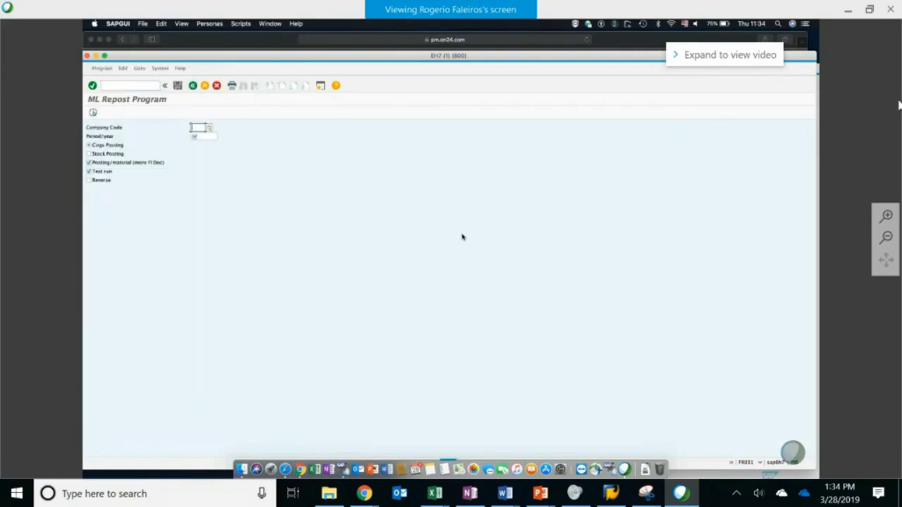
text(3000)
key(Tab)
text(032019)
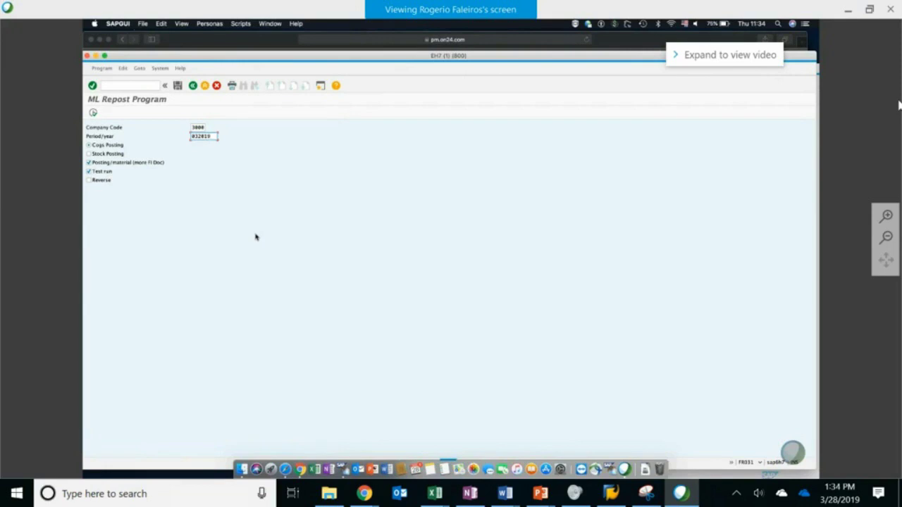
click(94, 115)
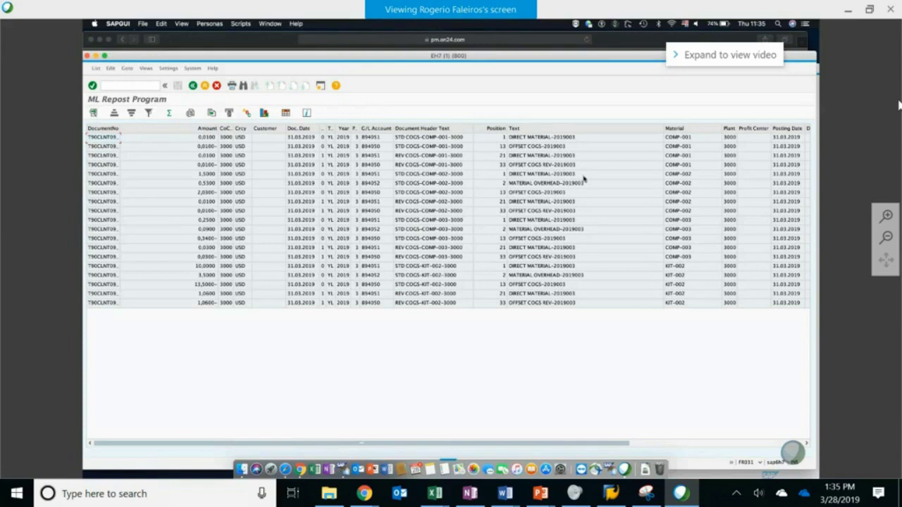
- Inspect the Text column for COMP-001's direct material and offset COGS reposting lines
click(582, 137)
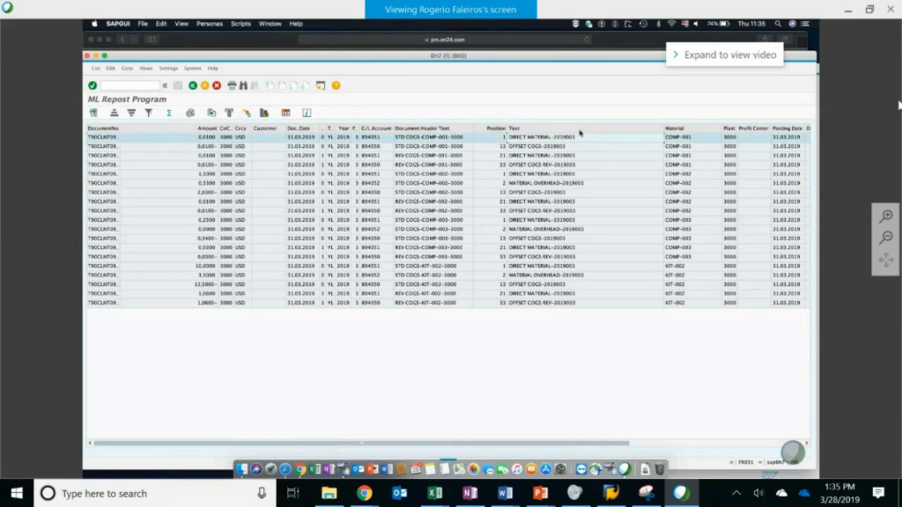
click(580, 131)
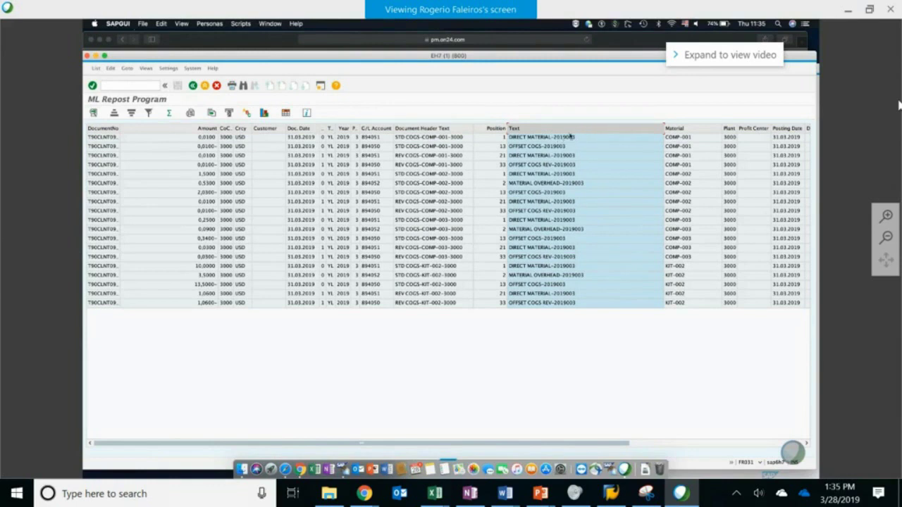
click(728, 146)
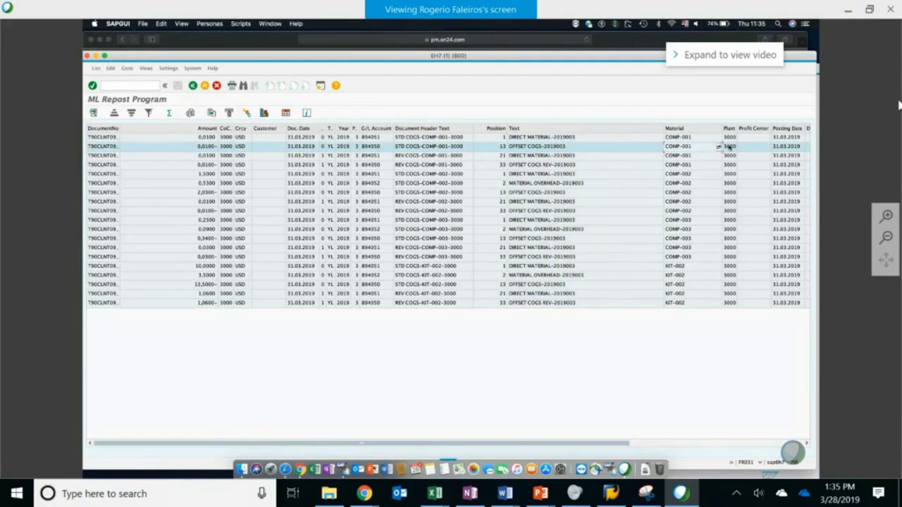
click(747, 139)
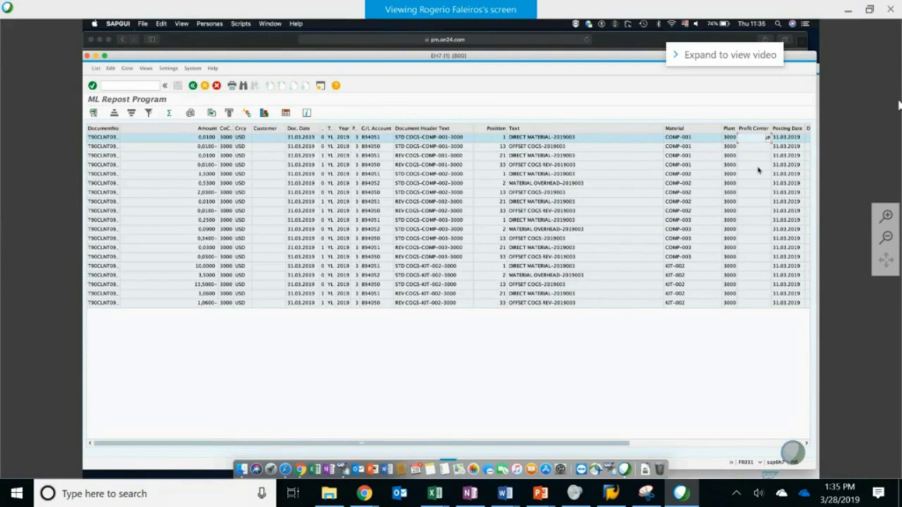
scroll(759, 169, right, 5)
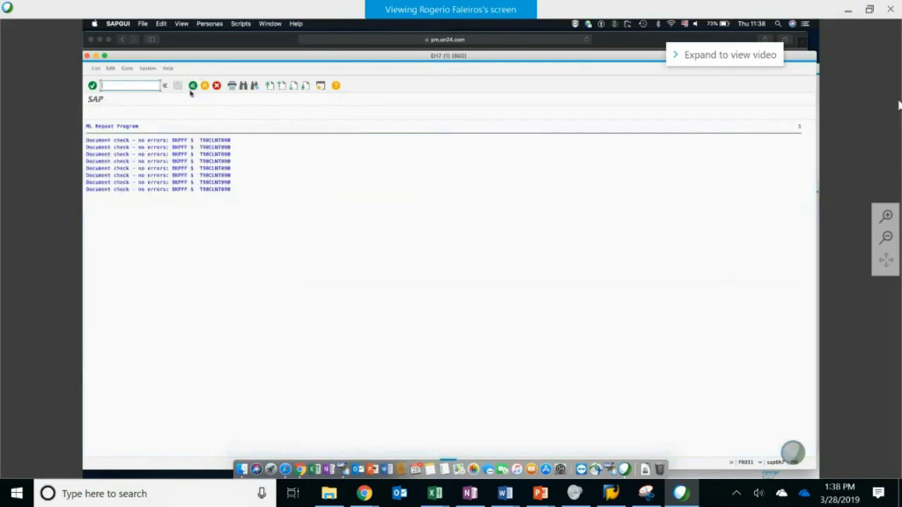
- Review the test-run log of eight BKPF document checks, all without errors
click(134, 155)
- Run the ML Repost Program live with Test run off, and widen the Document Number column
click(192, 85)
click(101, 172)
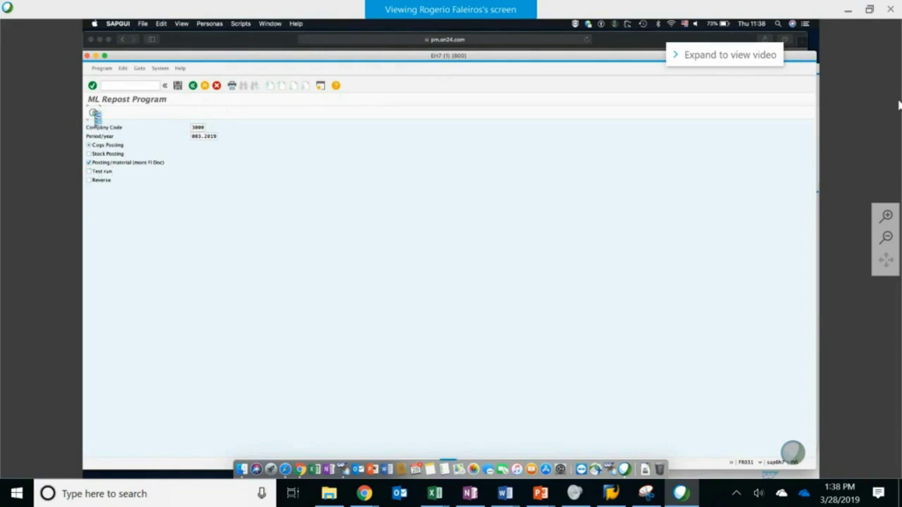
click(94, 114)
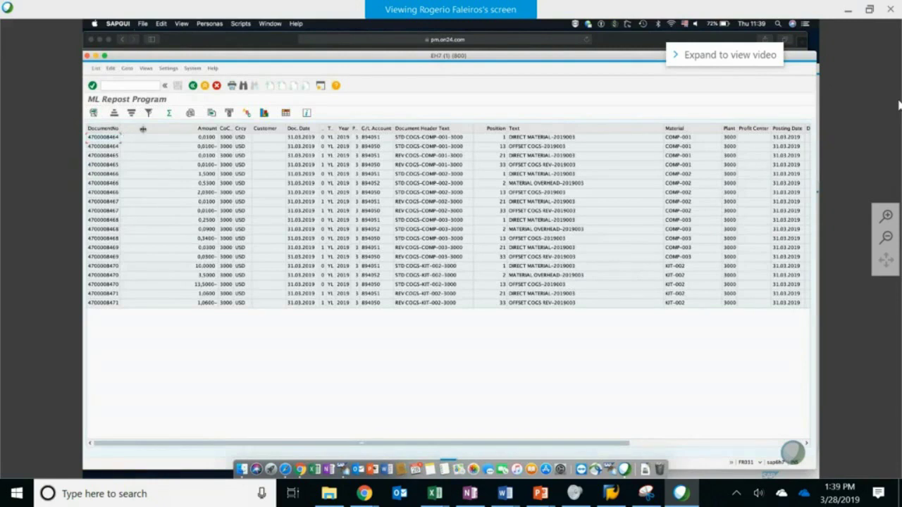
drag(142, 129, 165, 129)
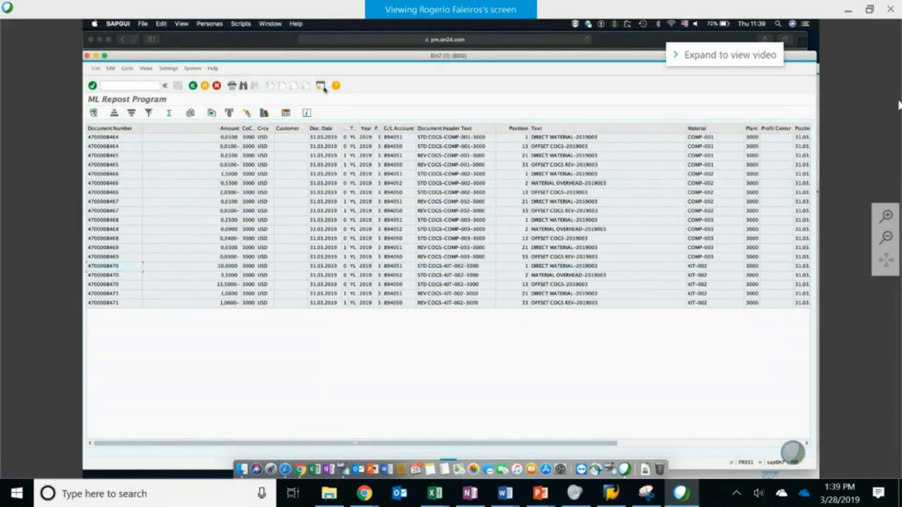
click(322, 86)
text(fb03)
key(Return)
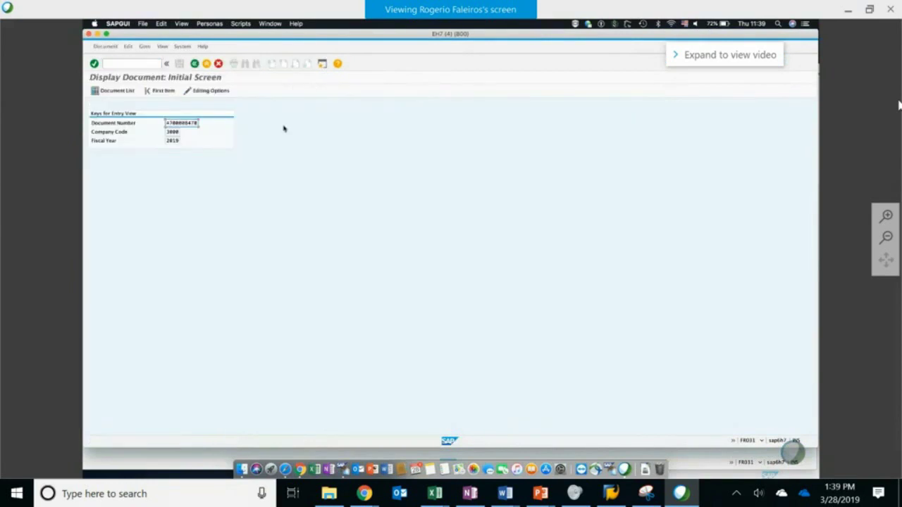
key(Return)
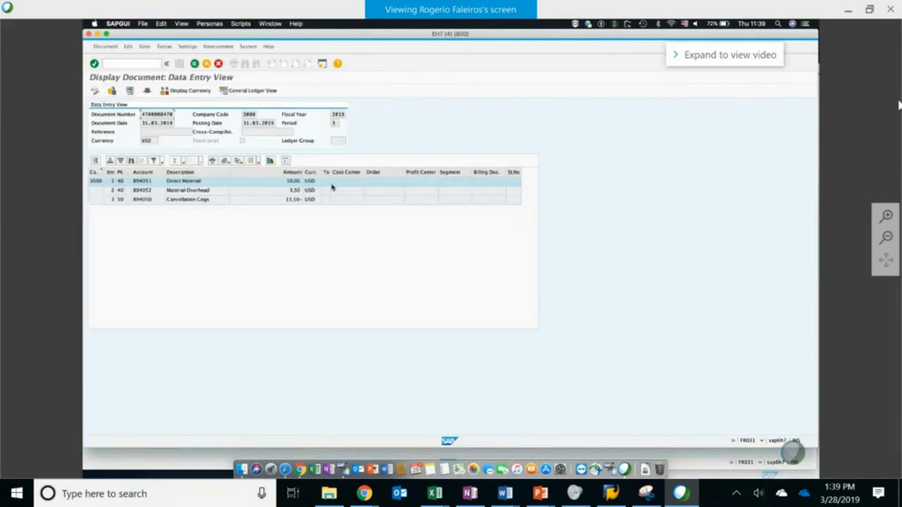
- Open the Material Overhead line item and check its text MATERIAL OVERHEAD-2019003
click(188, 201)
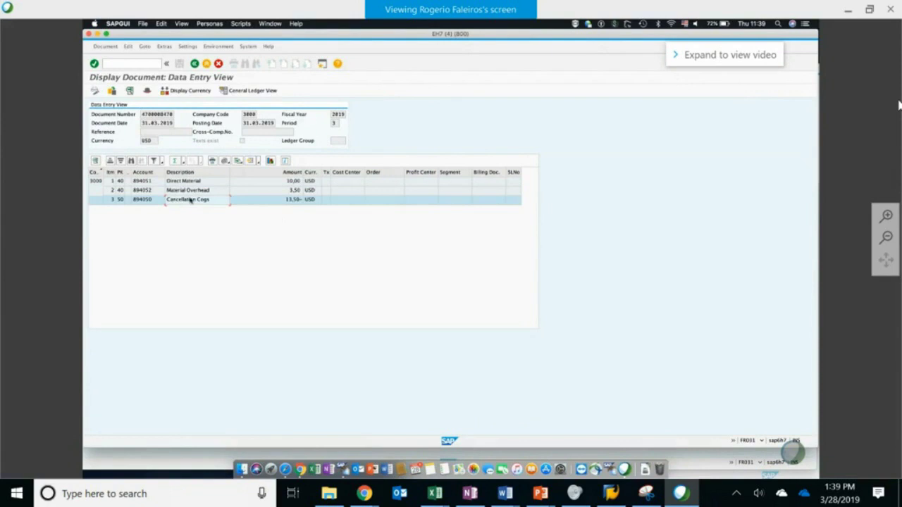
click(188, 191)
click(184, 182)
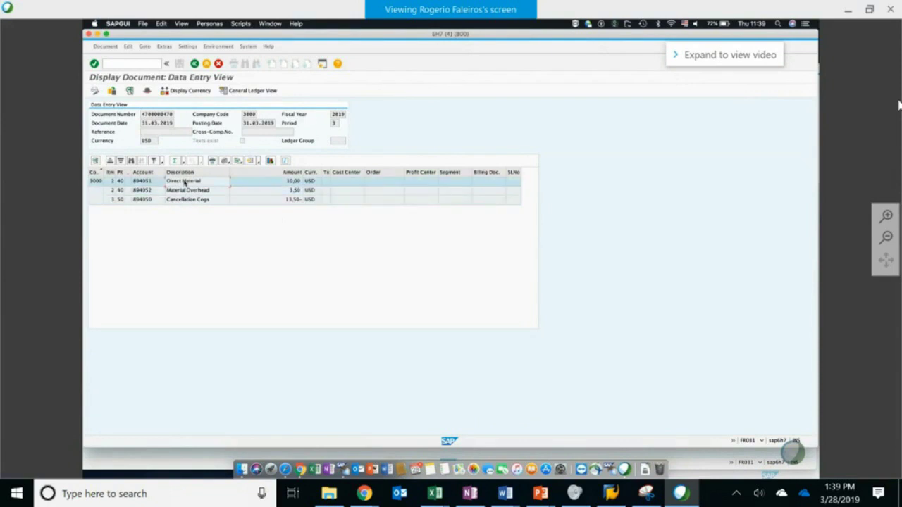
double_click(187, 191)
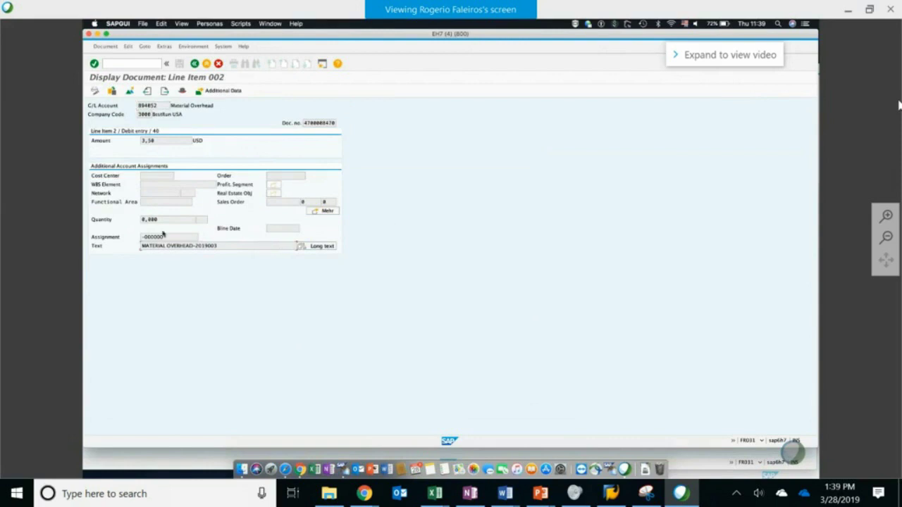
drag(267, 245, 143, 246)
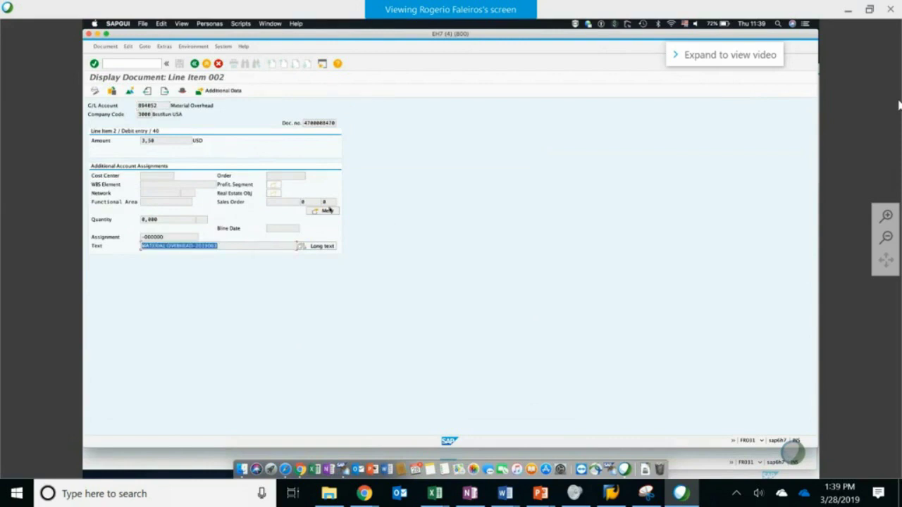
click(395, 215)
- Check the line's account assignments for plant and material KIT-002, then return to the line items
double_click(168, 206)
drag(267, 196, 312, 203)
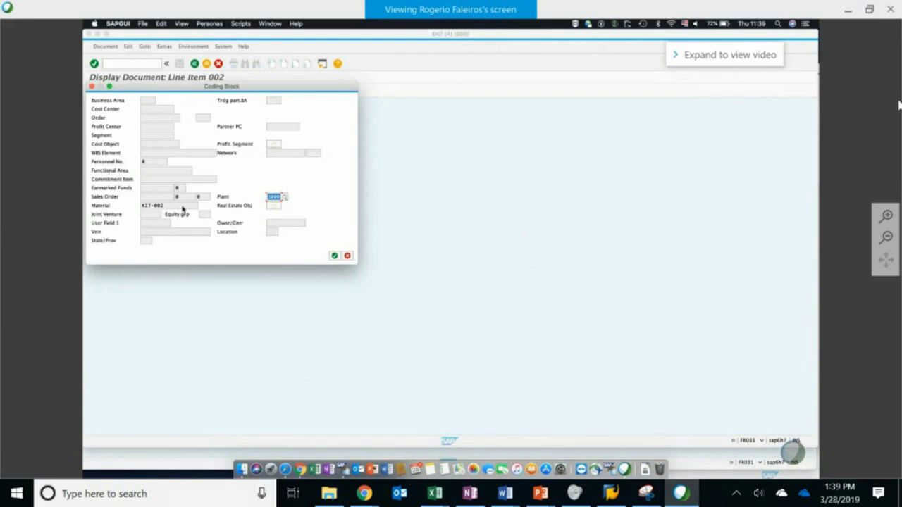
drag(201, 206, 120, 204)
click(346, 256)
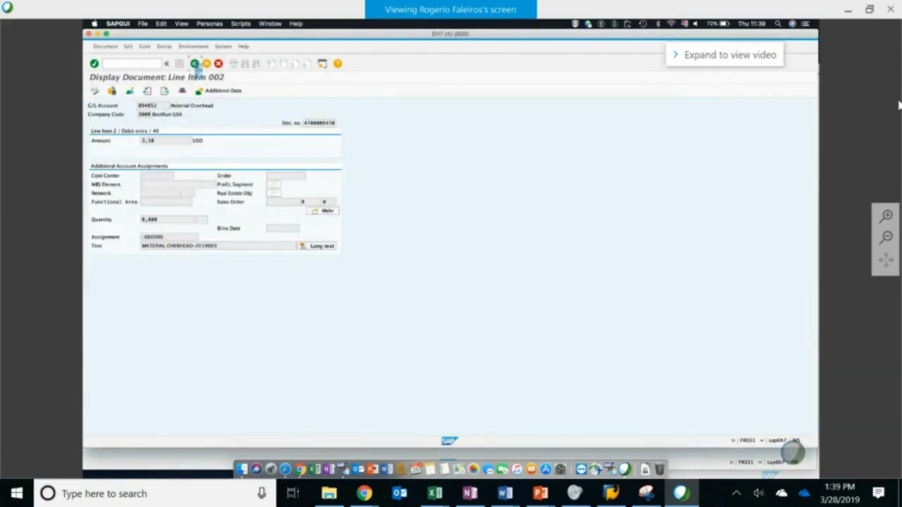
click(194, 63)
click(136, 203)
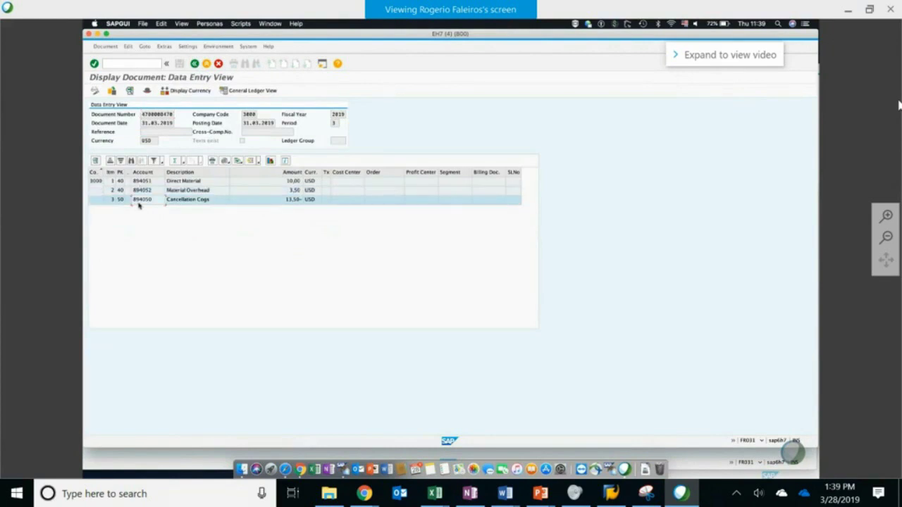
- Check account 894050's period 3 balance of 16,99- in FBL0N, then return to selection
click(133, 64)
text(/nfbl)
text(0n)
key(Return)
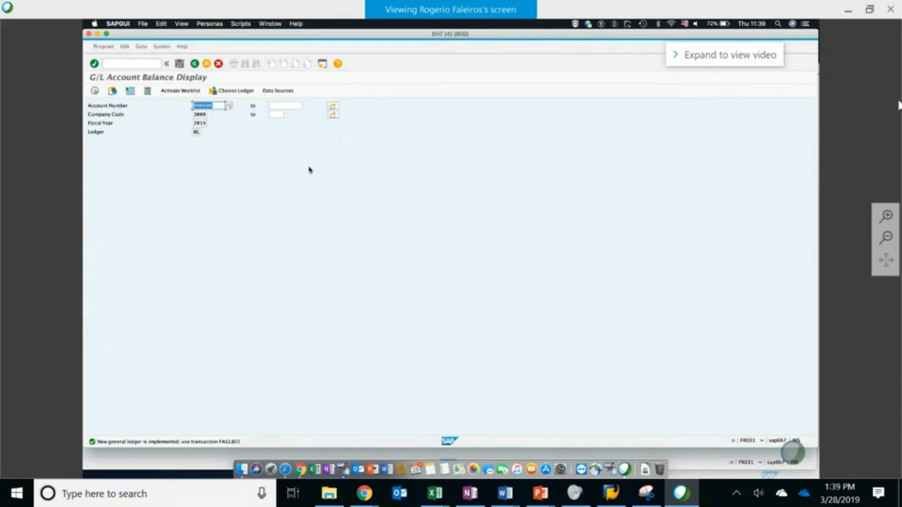
click(96, 90)
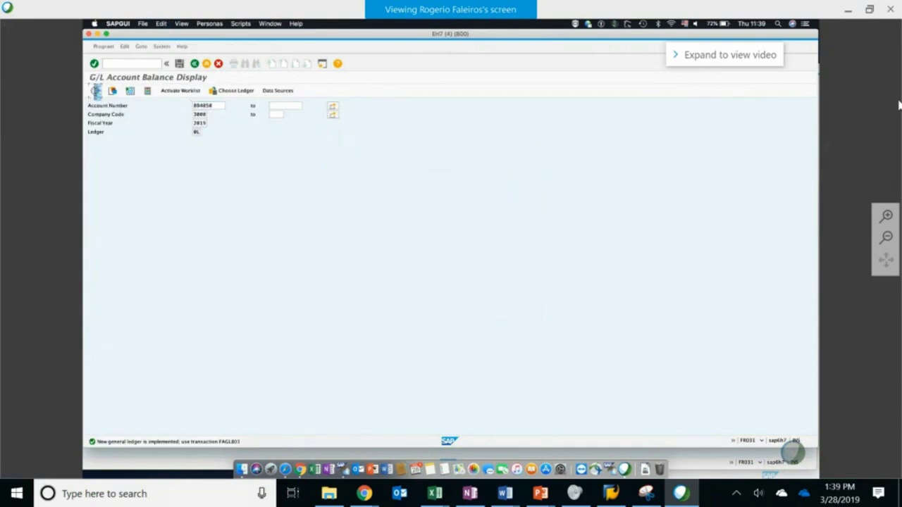
click(245, 202)
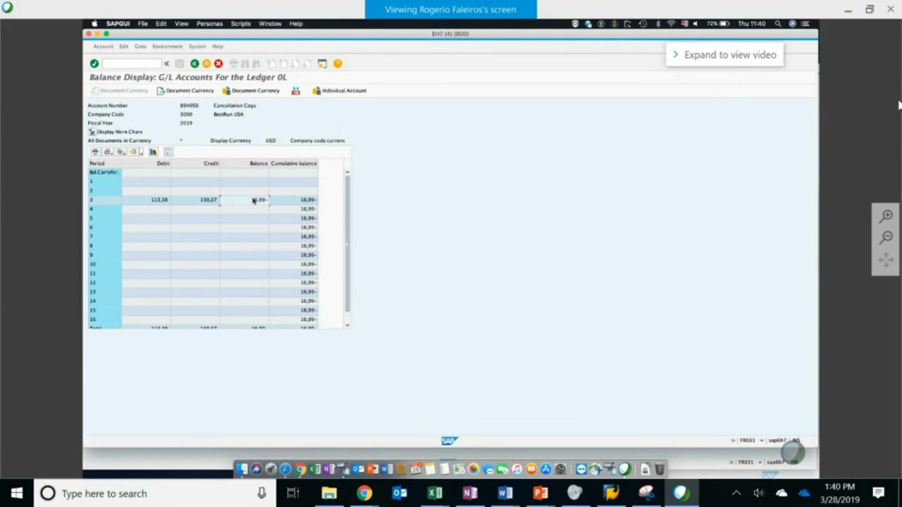
click(195, 64)
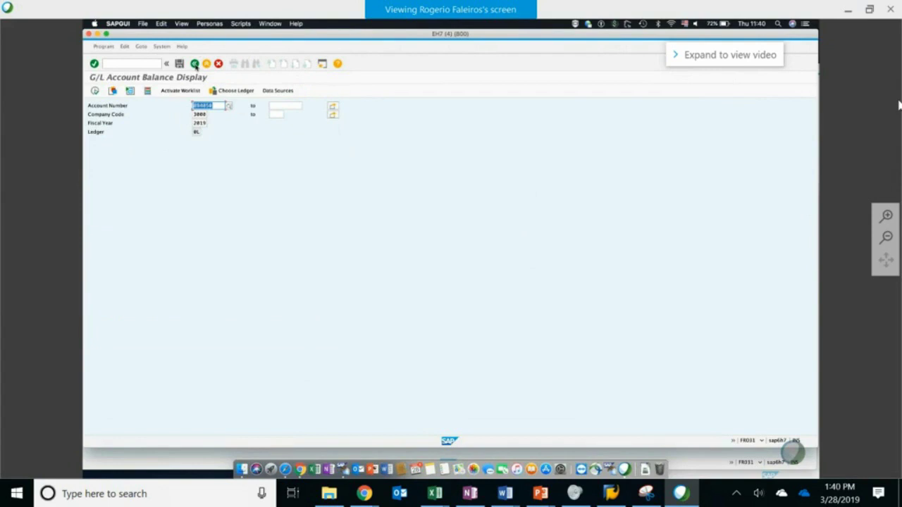
- Run the COGS reposting for 003.2019, which reports 8 documents to reverse
click(195, 64)
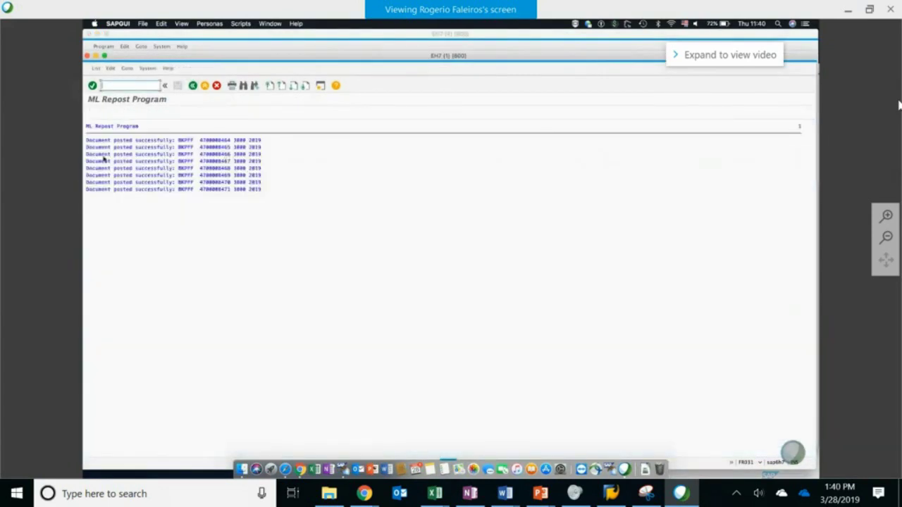
click(193, 86)
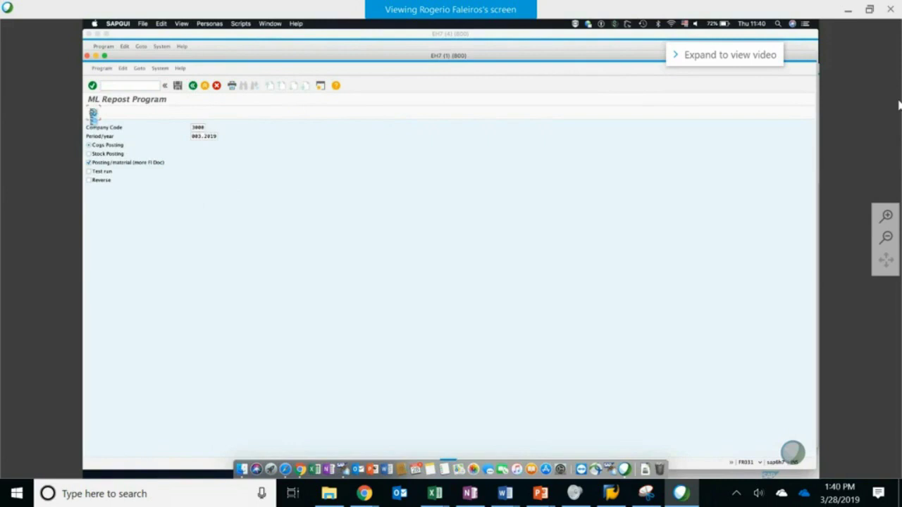
click(93, 113)
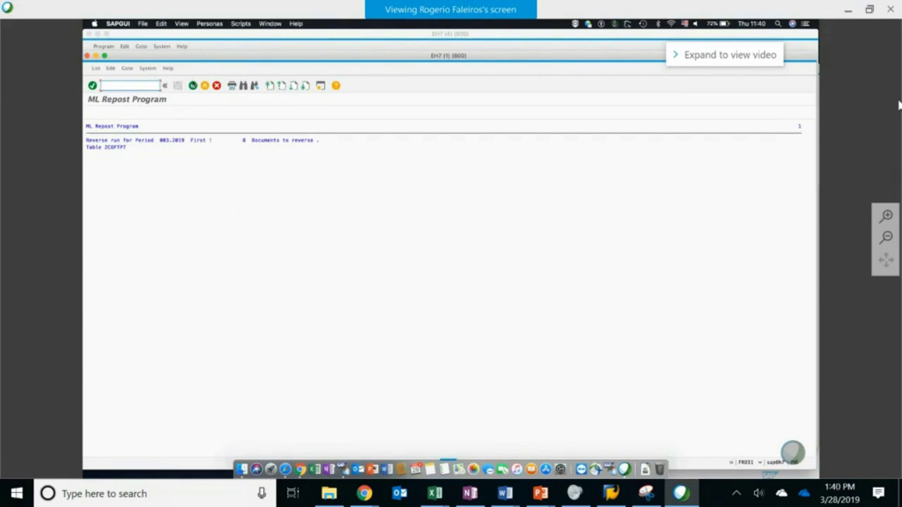
- Rerun the ML Repost Program as a Stock Posting for 003.2019
click(193, 86)
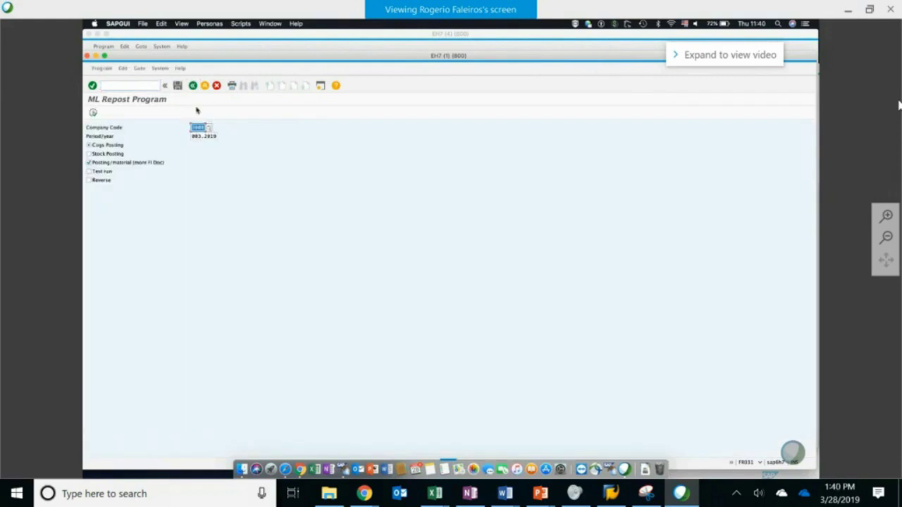
click(106, 153)
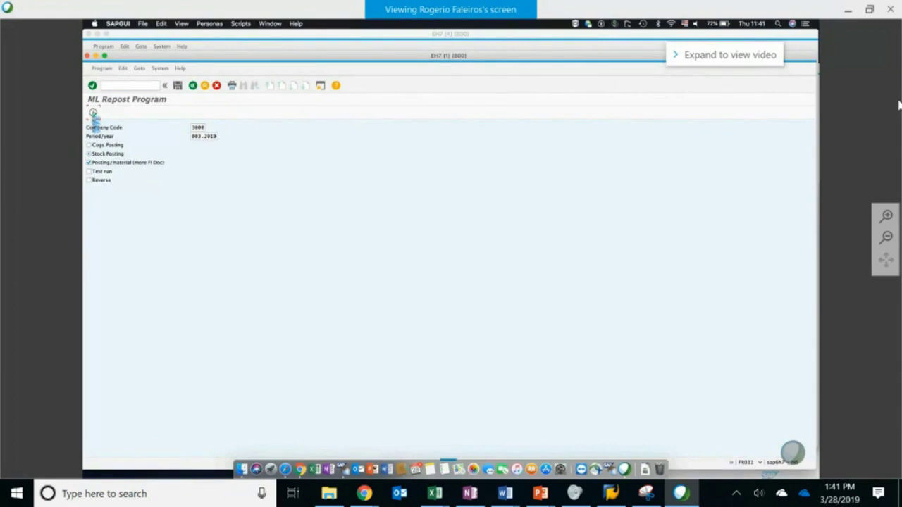
click(93, 113)
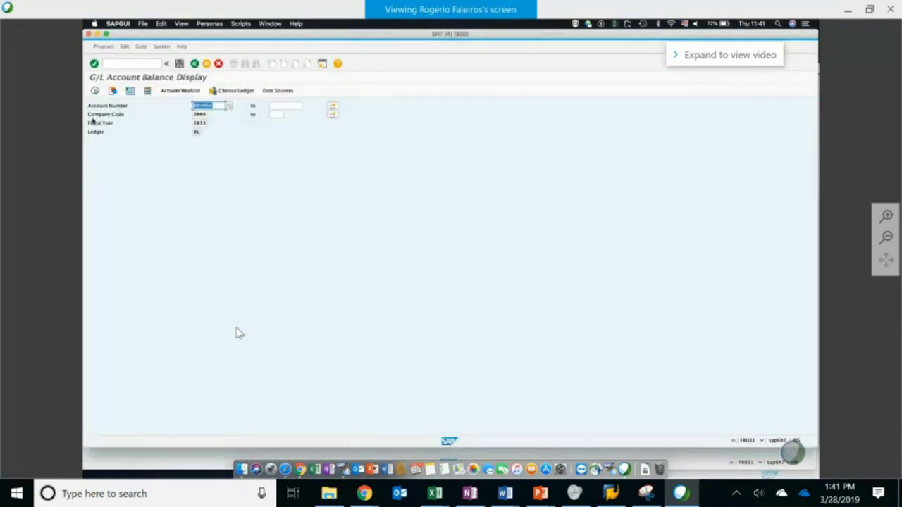
- Back in Easy Access, expand the ML Repost favourites and open the ZMLPOSTED table
click(194, 64)
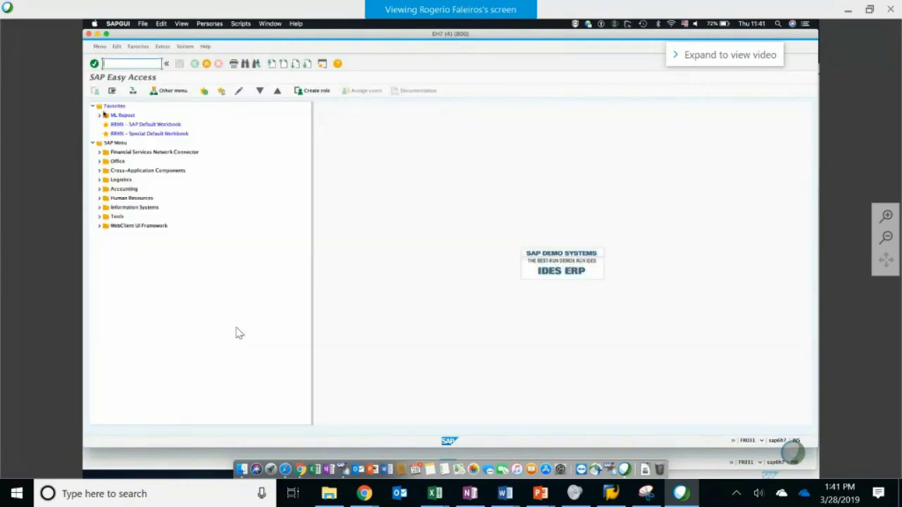
click(98, 116)
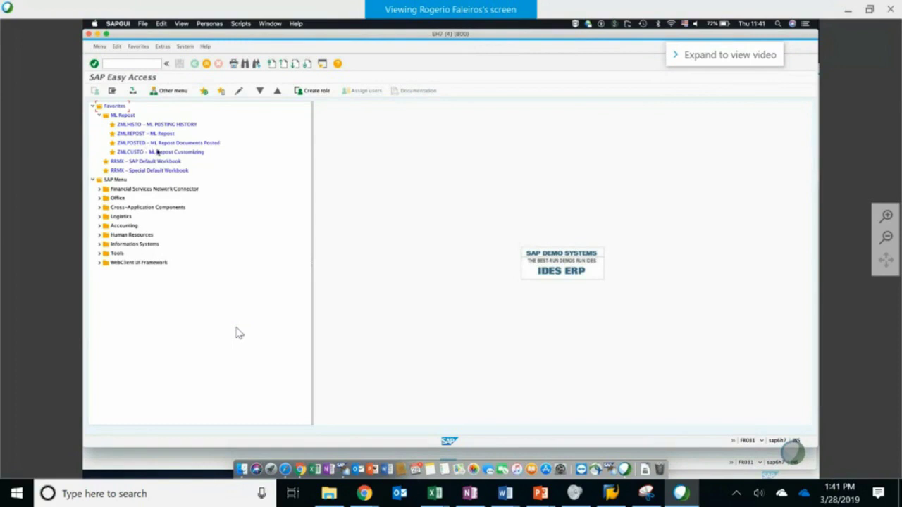
click(150, 143)
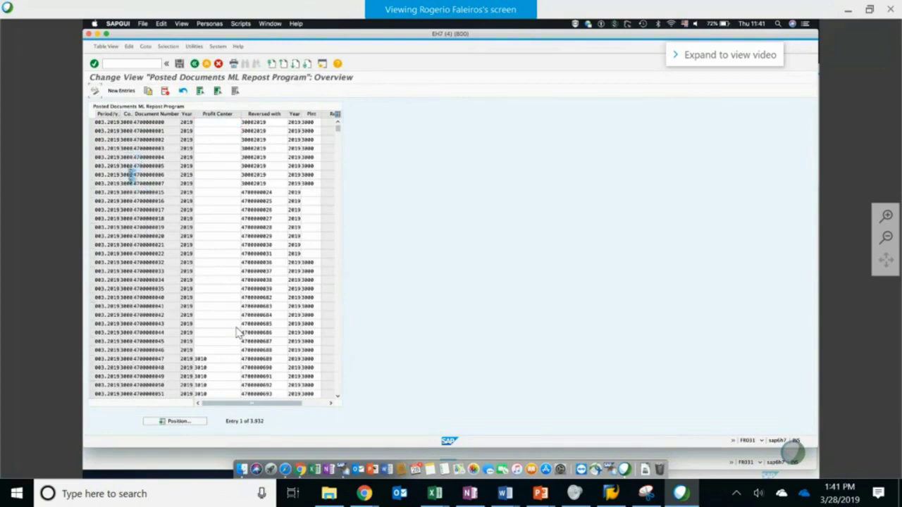
key(ctrl+F1)
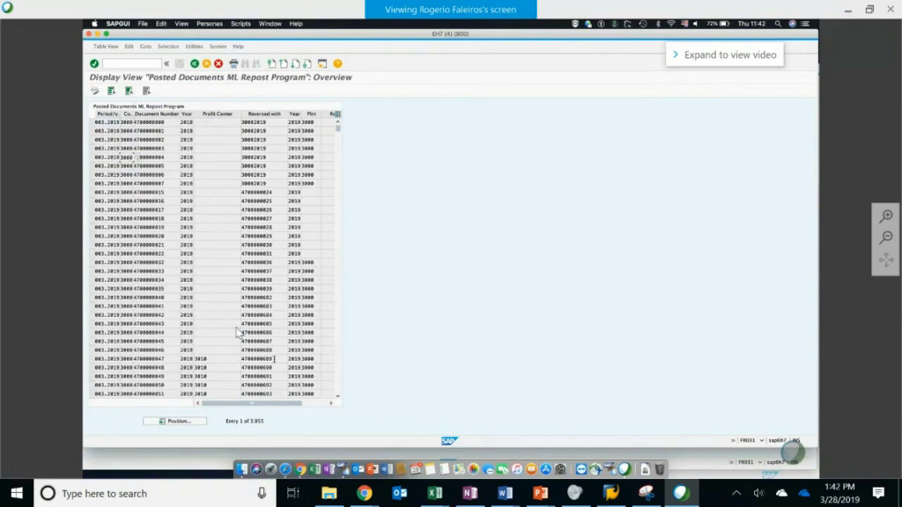
click(308, 403)
drag(244, 302, 189, 299)
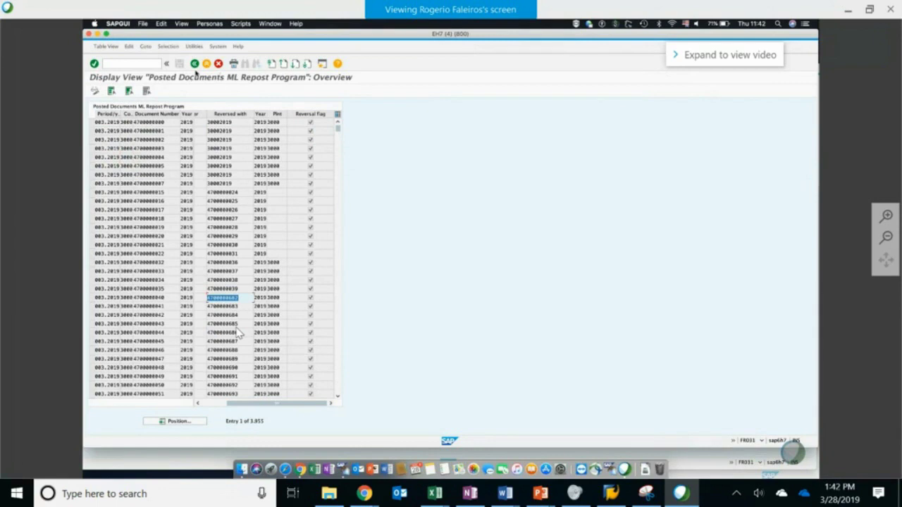
click(196, 64)
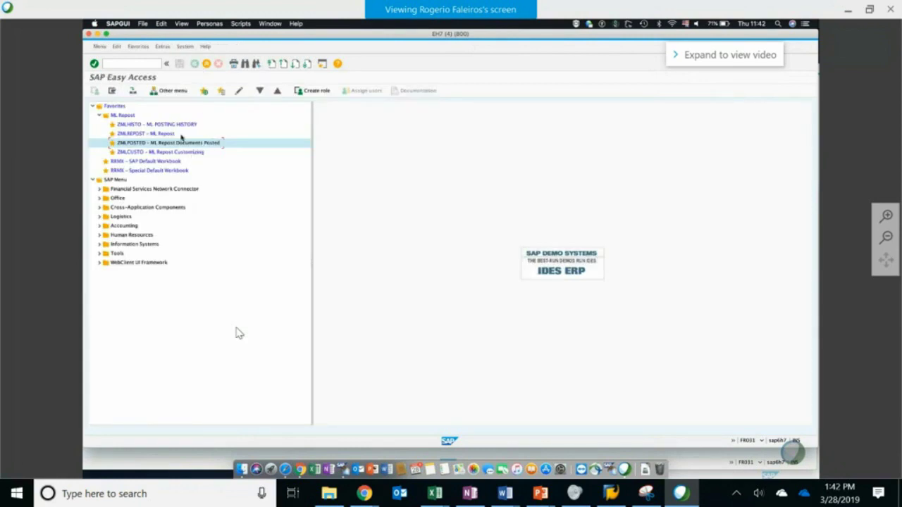
- Run ML Posting History for company code 3000, period 03.2019, ML Moment Cogs Standard
double_click(169, 125)
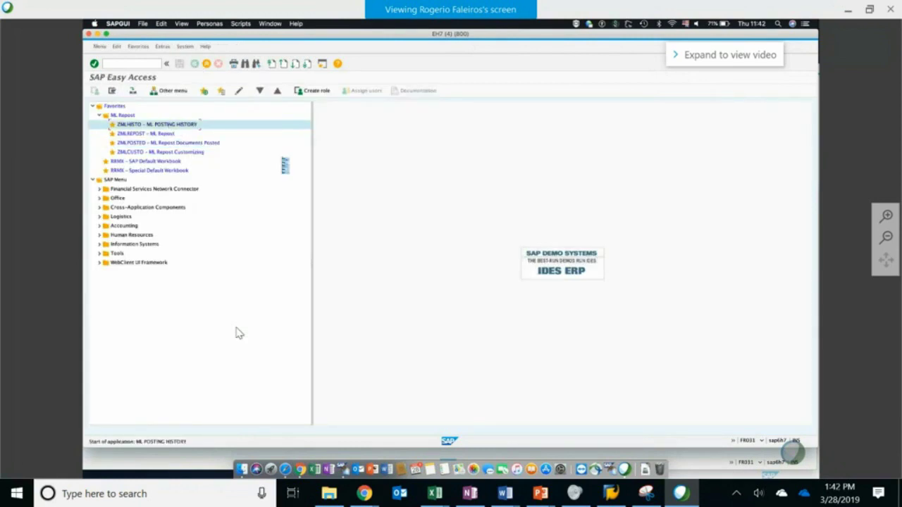
text(3000)
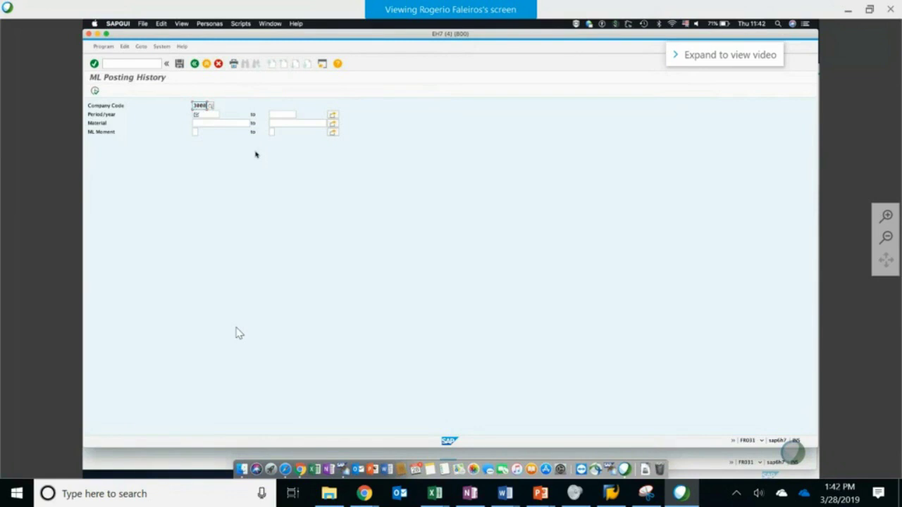
click(205, 114)
text(032019)
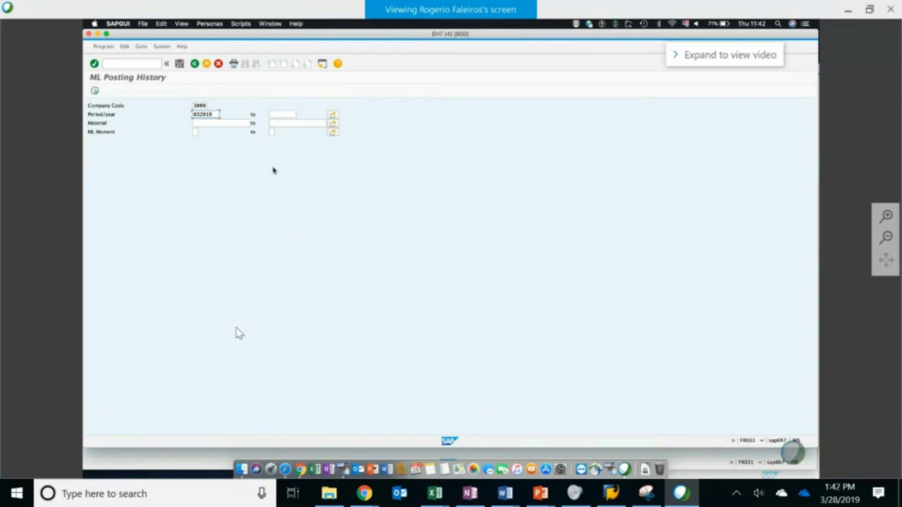
click(193, 131)
key(F4)
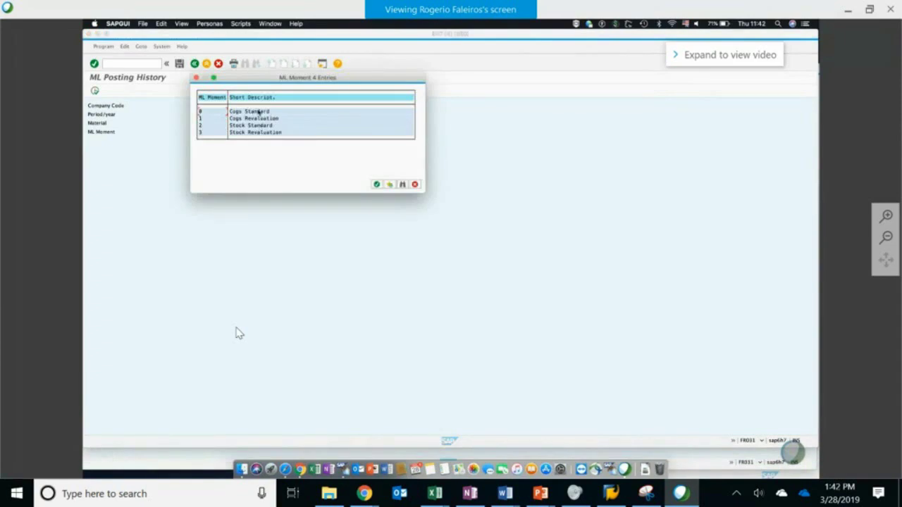
double_click(259, 113)
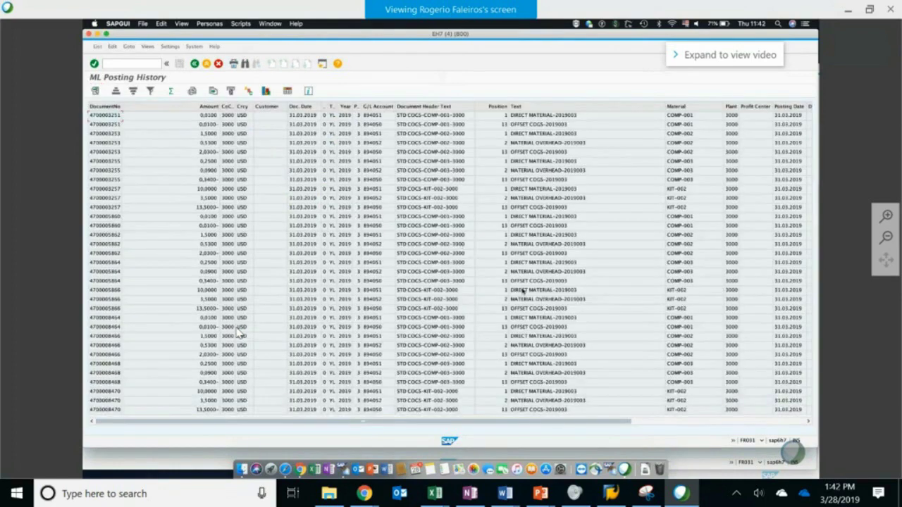
scroll(240, 335, right, 3)
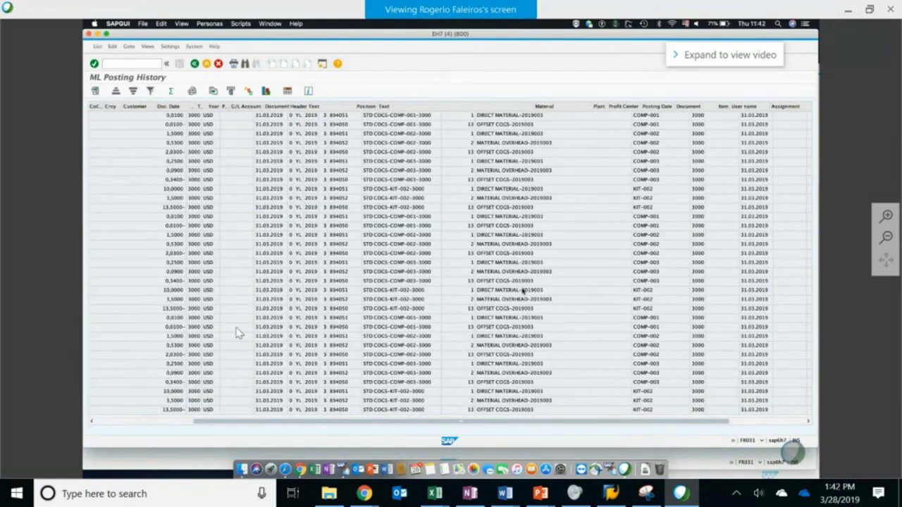
scroll(238, 333, right, 10)
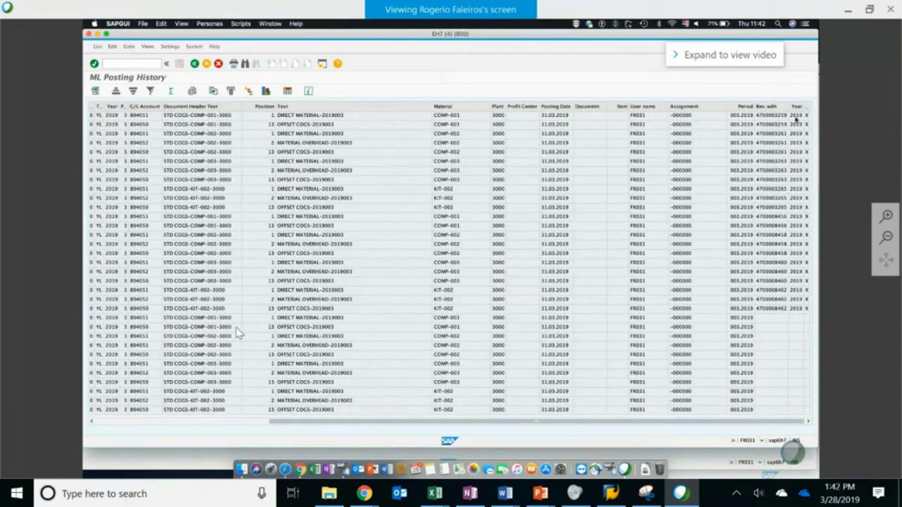
click(770, 311)
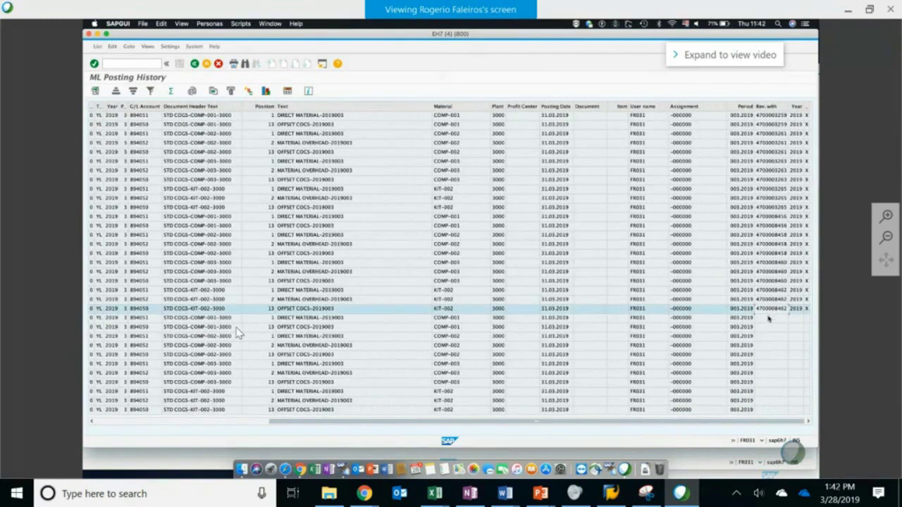
click(769, 318)
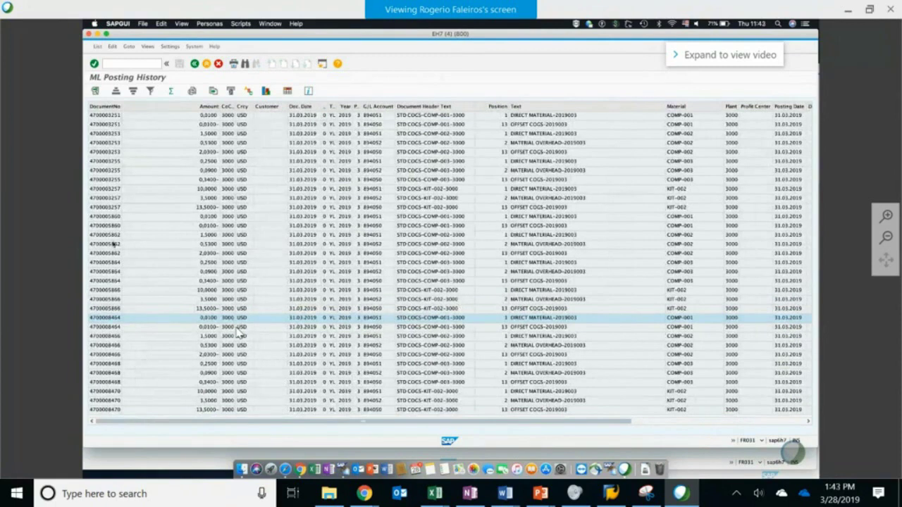
click(112, 337)
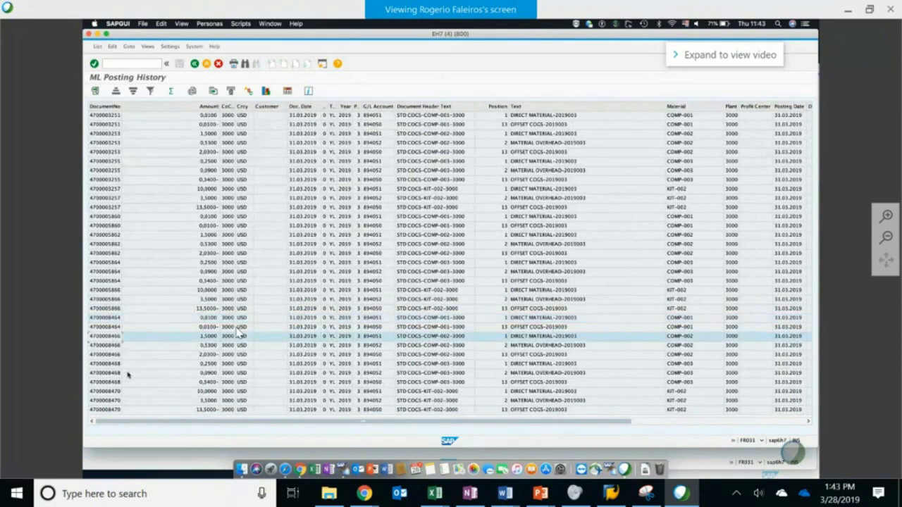
scroll(239, 334, right, 5)
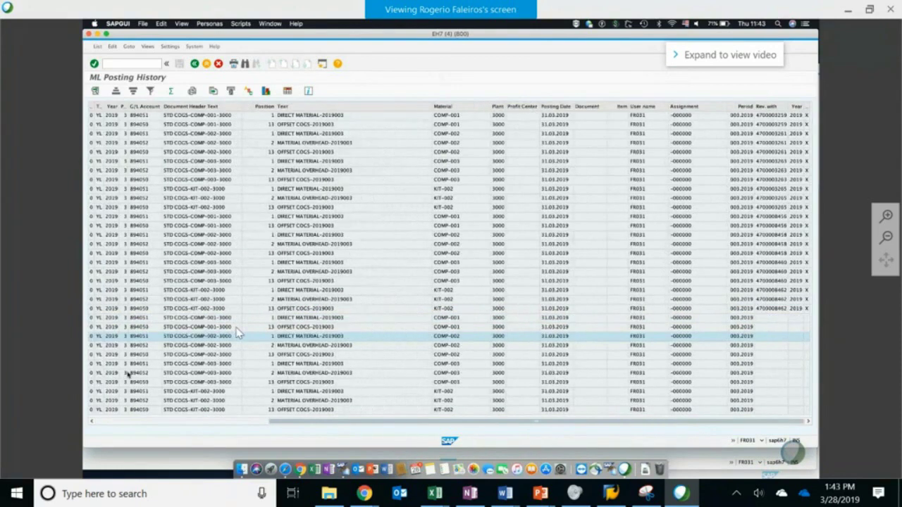
scroll(239, 334, left, 2)
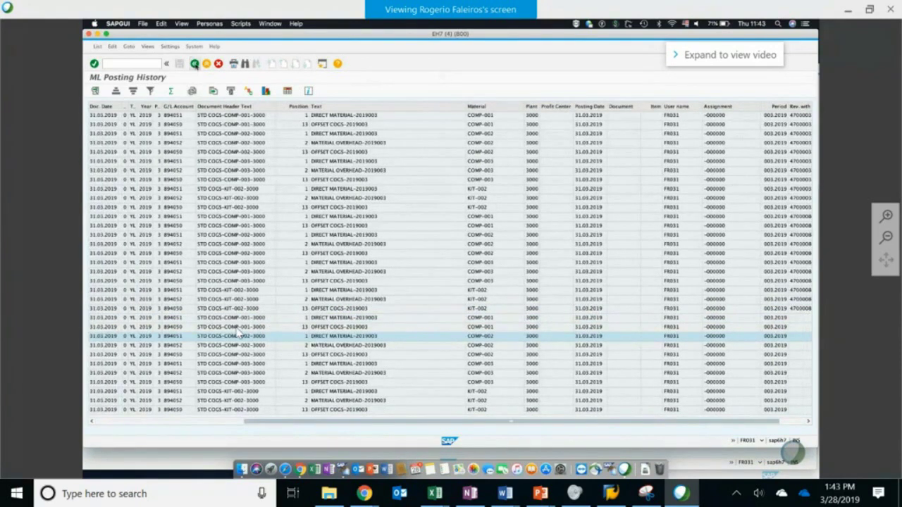
click(195, 64)
- Rerun ML Posting History with ML Moment set to Stock Standard
click(196, 133)
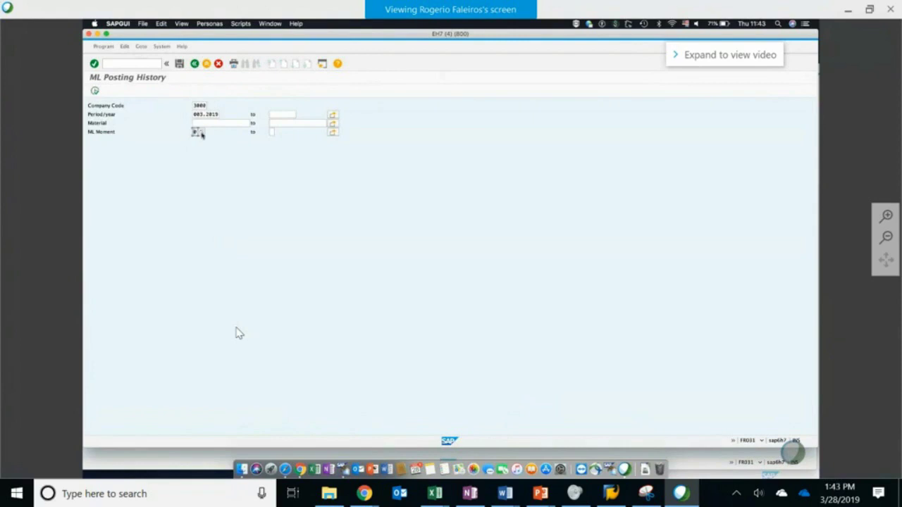
click(200, 134)
click(202, 136)
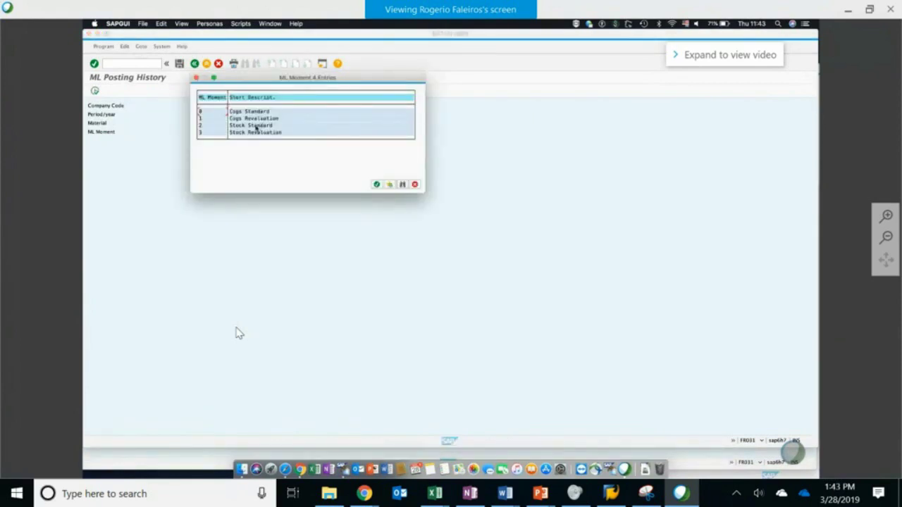
double_click(256, 128)
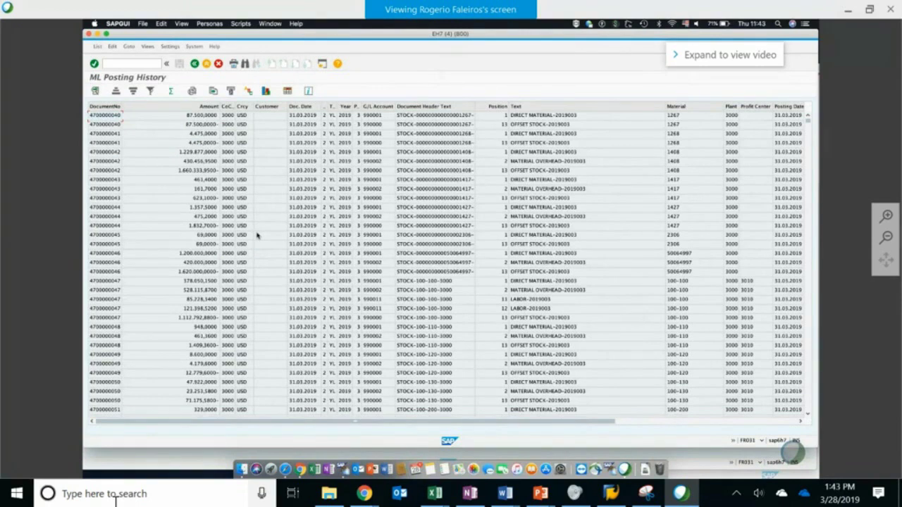
key(F3)
key(F8)
- Filter the stock posting list's Material column for material 1268
click(522, 140)
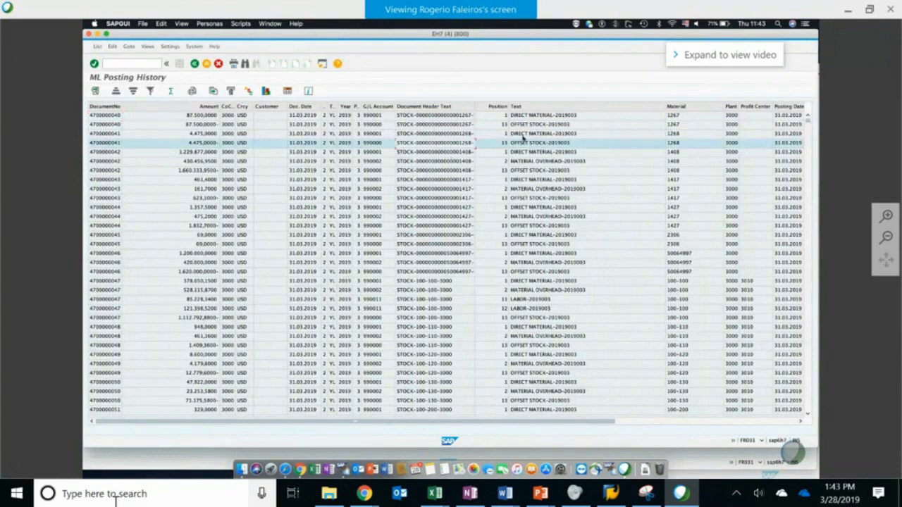
scroll(523, 139, right, 2)
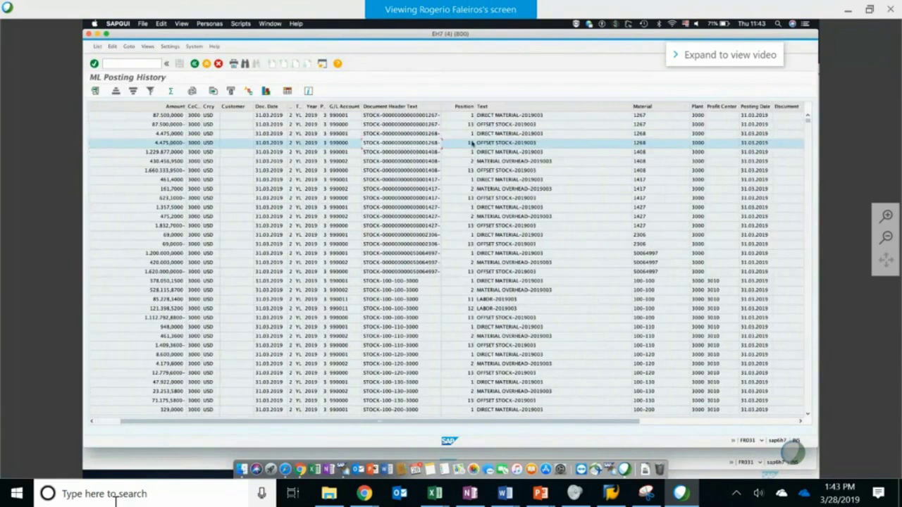
scroll(471, 143, right, 5)
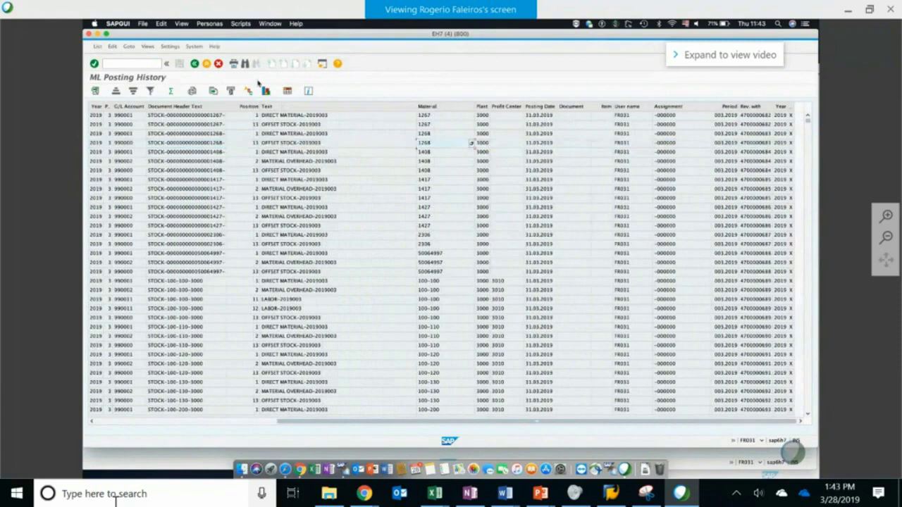
click(432, 106)
click(153, 91)
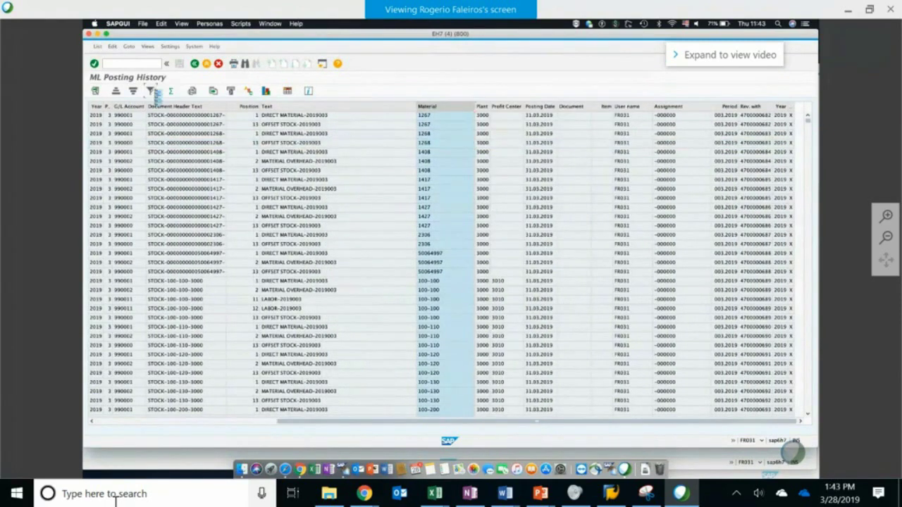
key(Return)
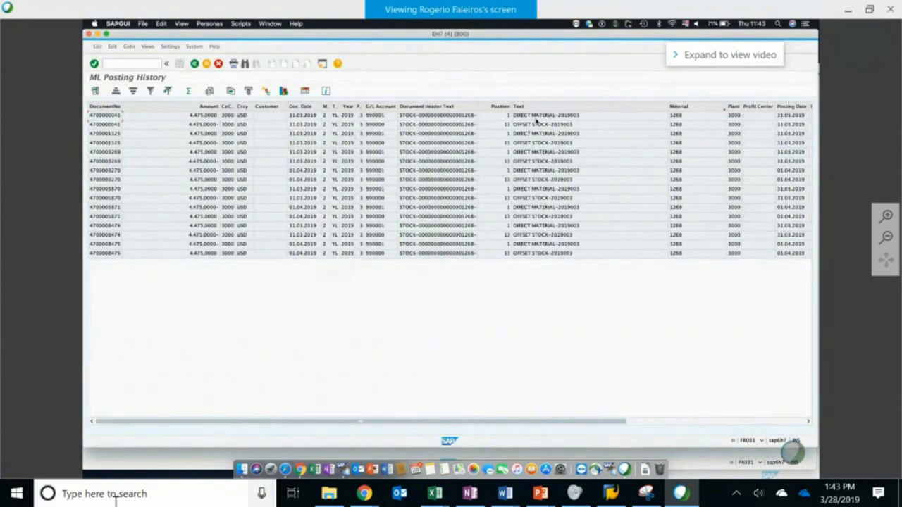
- Open a new SAP session and start Material Price Analysis with CKM3
click(435, 115)
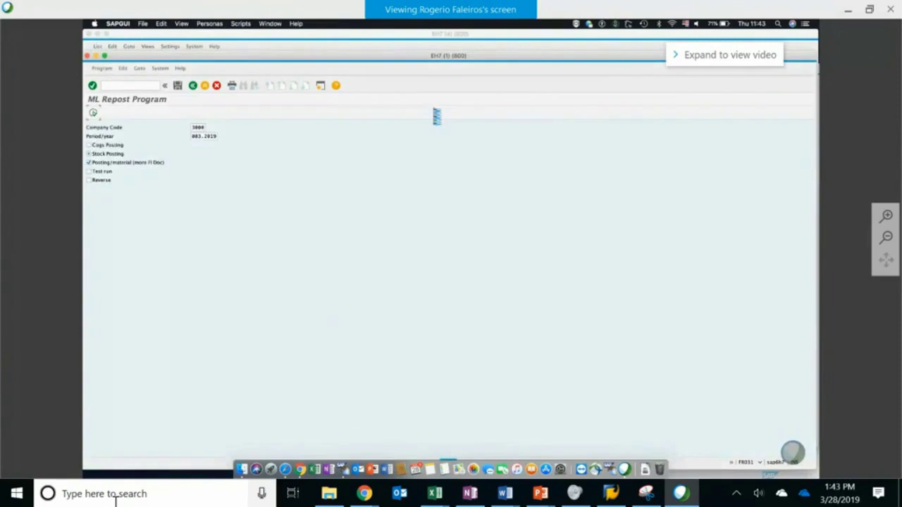
key(super+n)
text(ckm3)
key(Return)
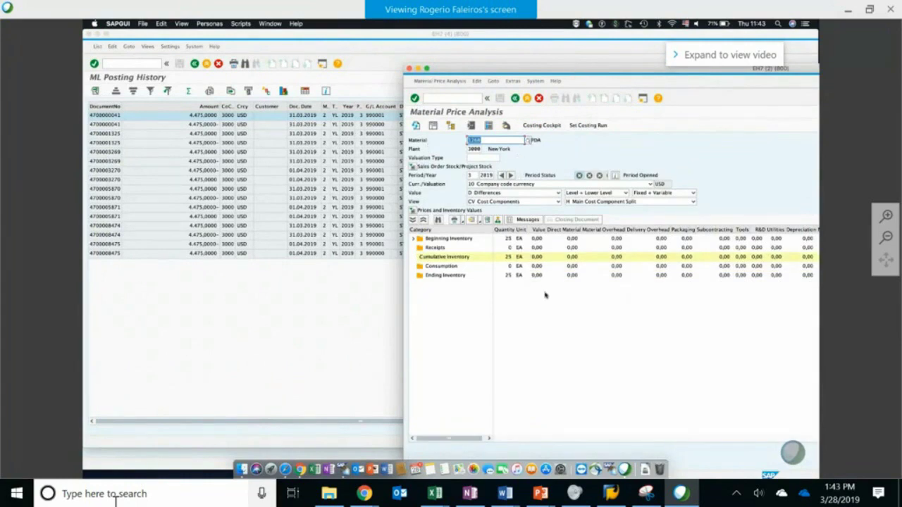
- Show Actual Value, check ending inventory 4.475,00 for 1268, and return to the posting list
click(513, 196)
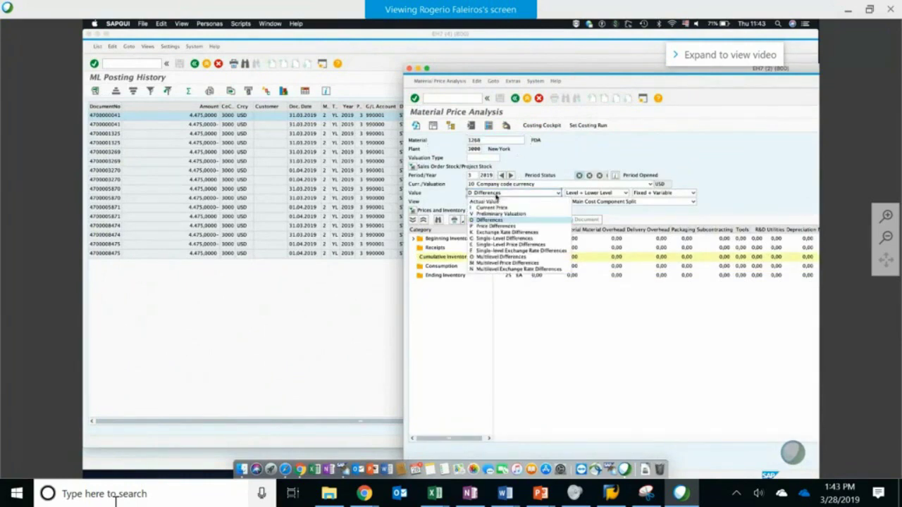
click(497, 202)
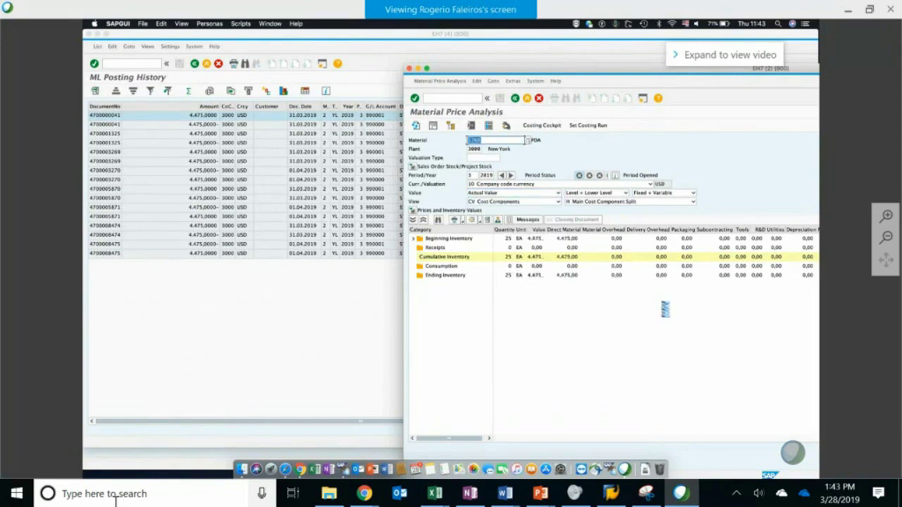
click(568, 275)
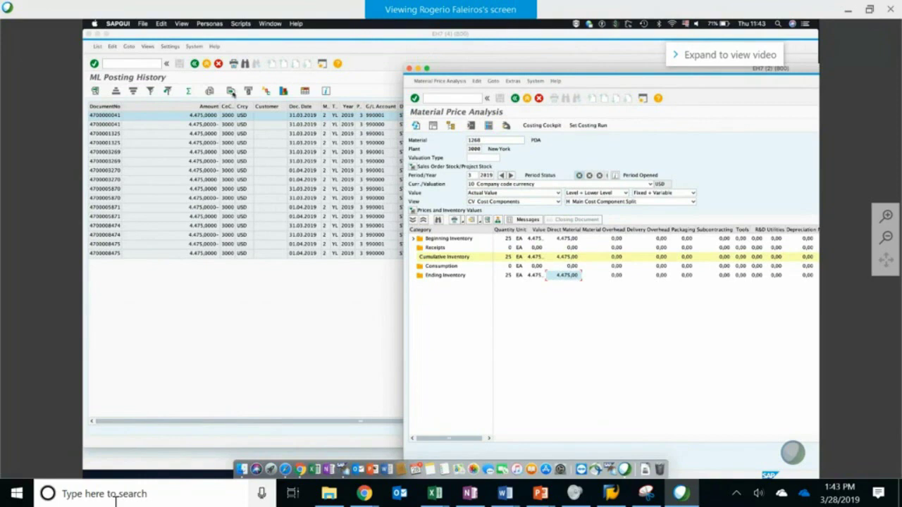
click(207, 117)
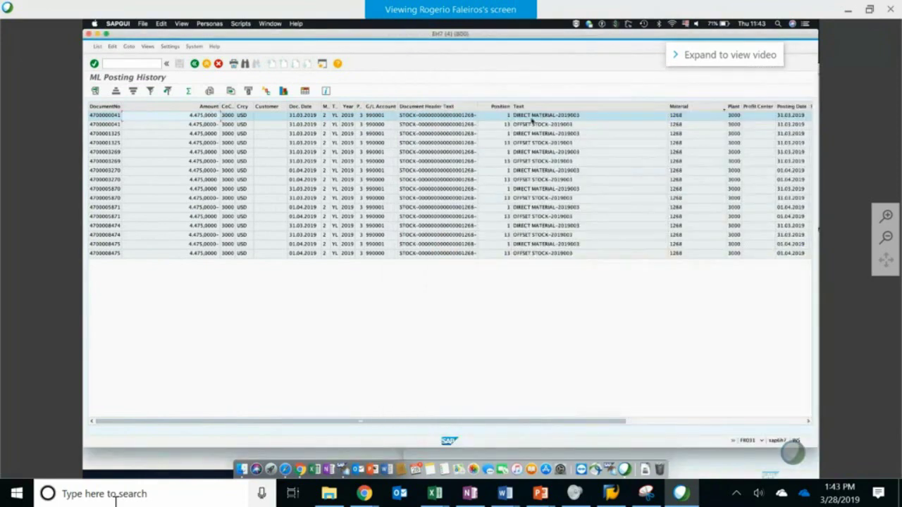
click(528, 124)
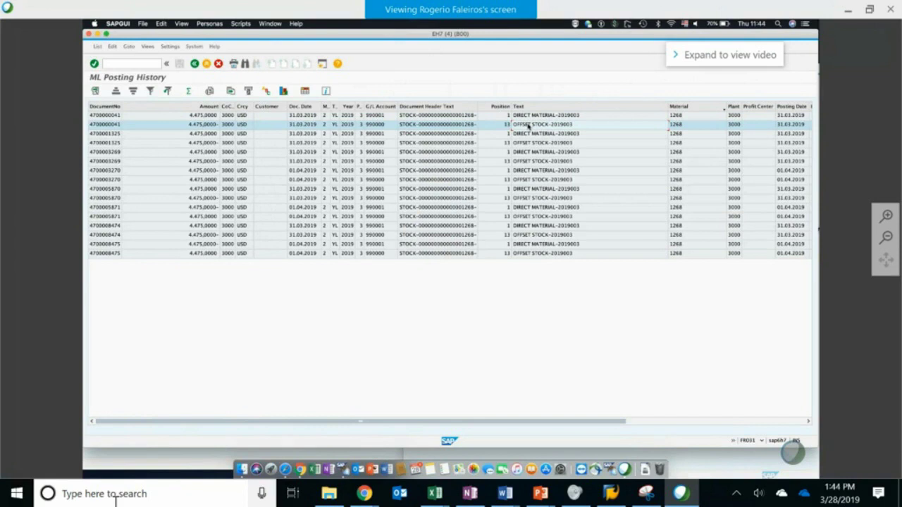
- Return to the ML posting history list window
click(358, 172)
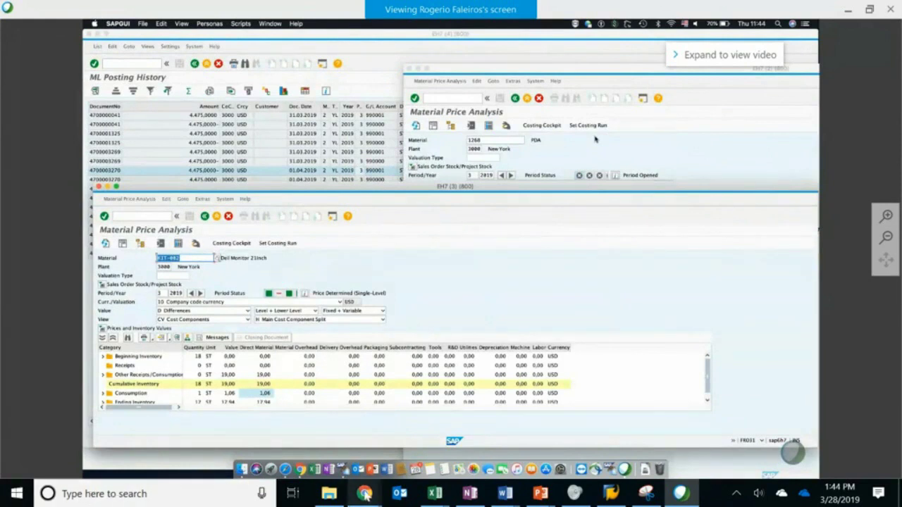
mouse_move(365, 493)
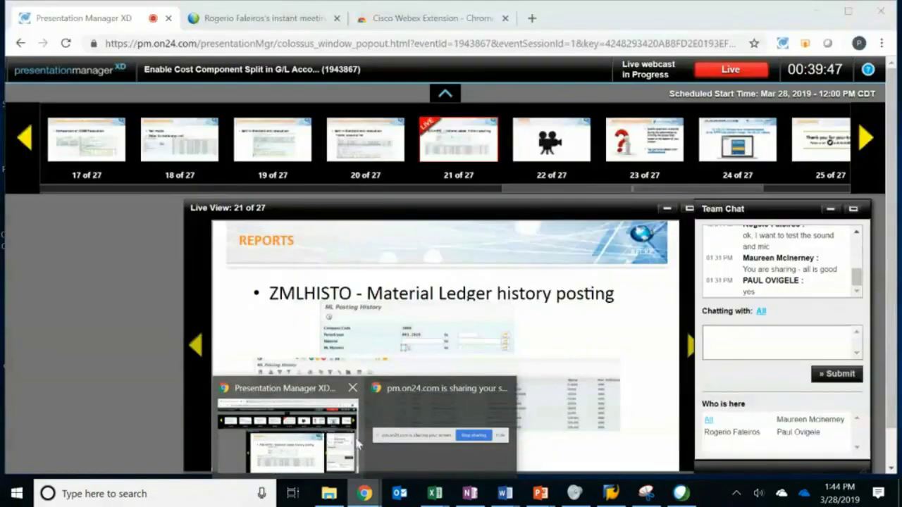
- End the screen share in Presentation Manager XD to return to slide 21
click(342, 438)
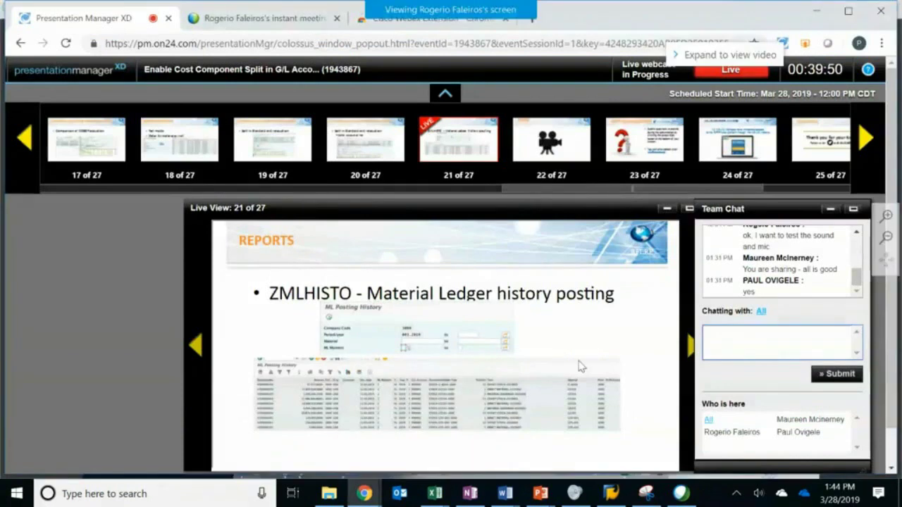
scroll(579, 366, down, 1)
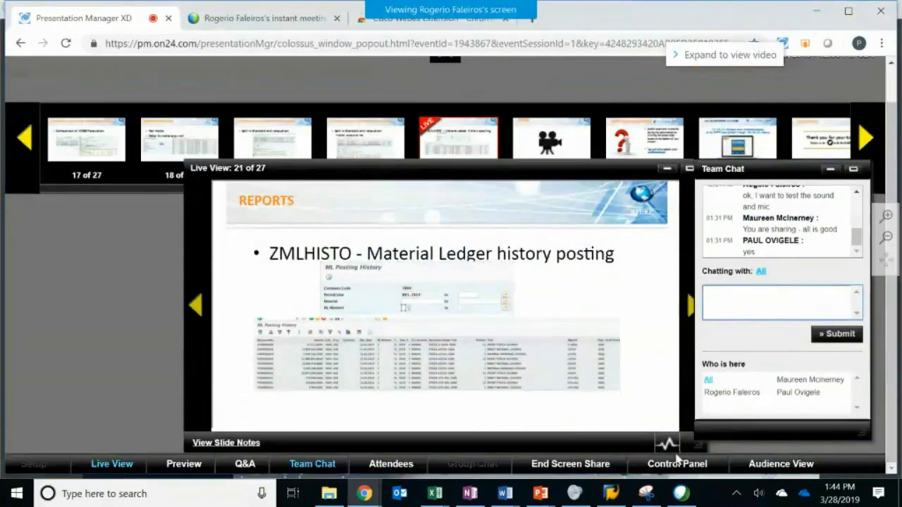
click(594, 467)
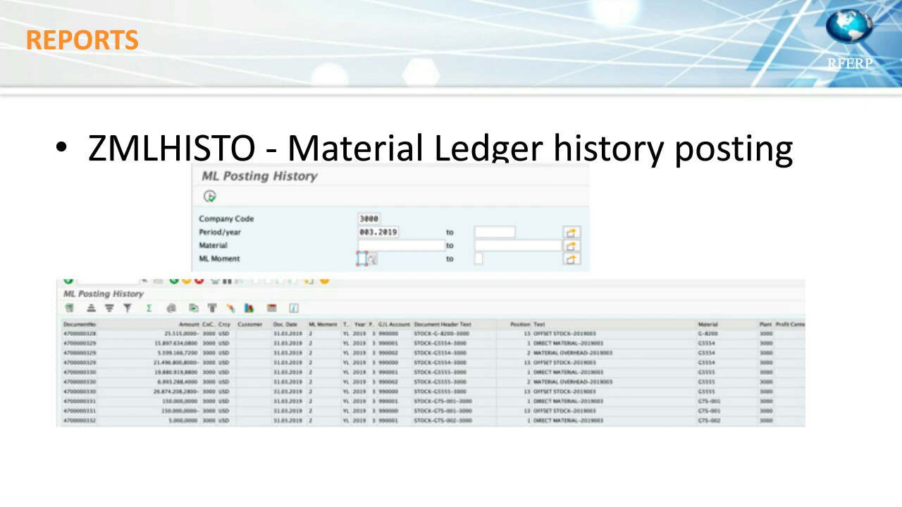